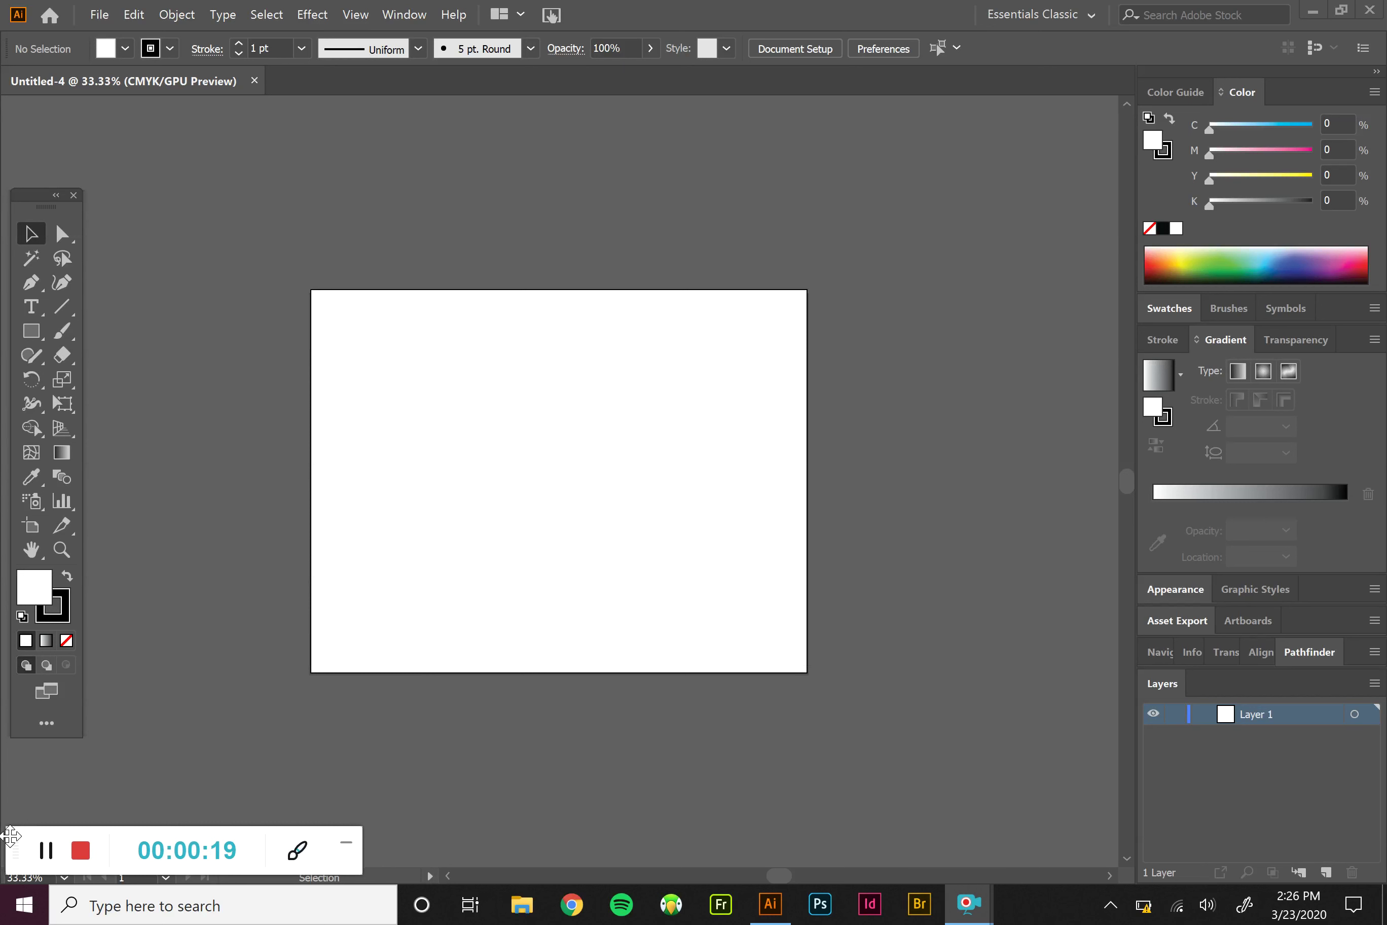
- Select the Perspective Grid tool to display the default two-point grid over the Untitled-4 artboard
left_click(66, 432)
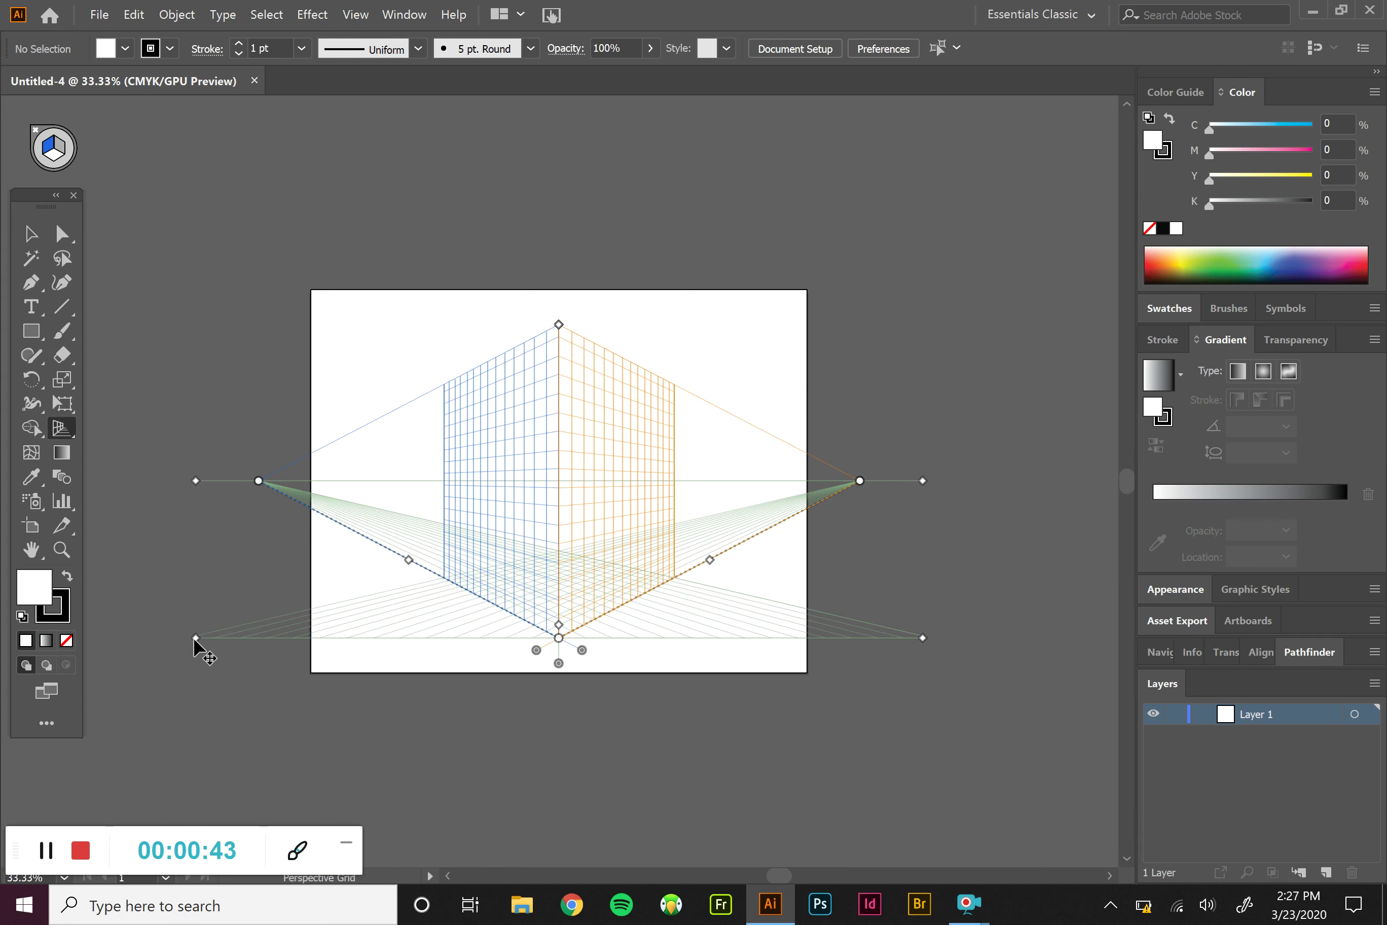
- Move the grid by its lower-left ground handle and drop the horizon line to about 208 pt
mouse_move(194, 638)
left_mouse_down()
mouse_move(278, 575)
mouse_move(213, 647)
left_mouse_up()
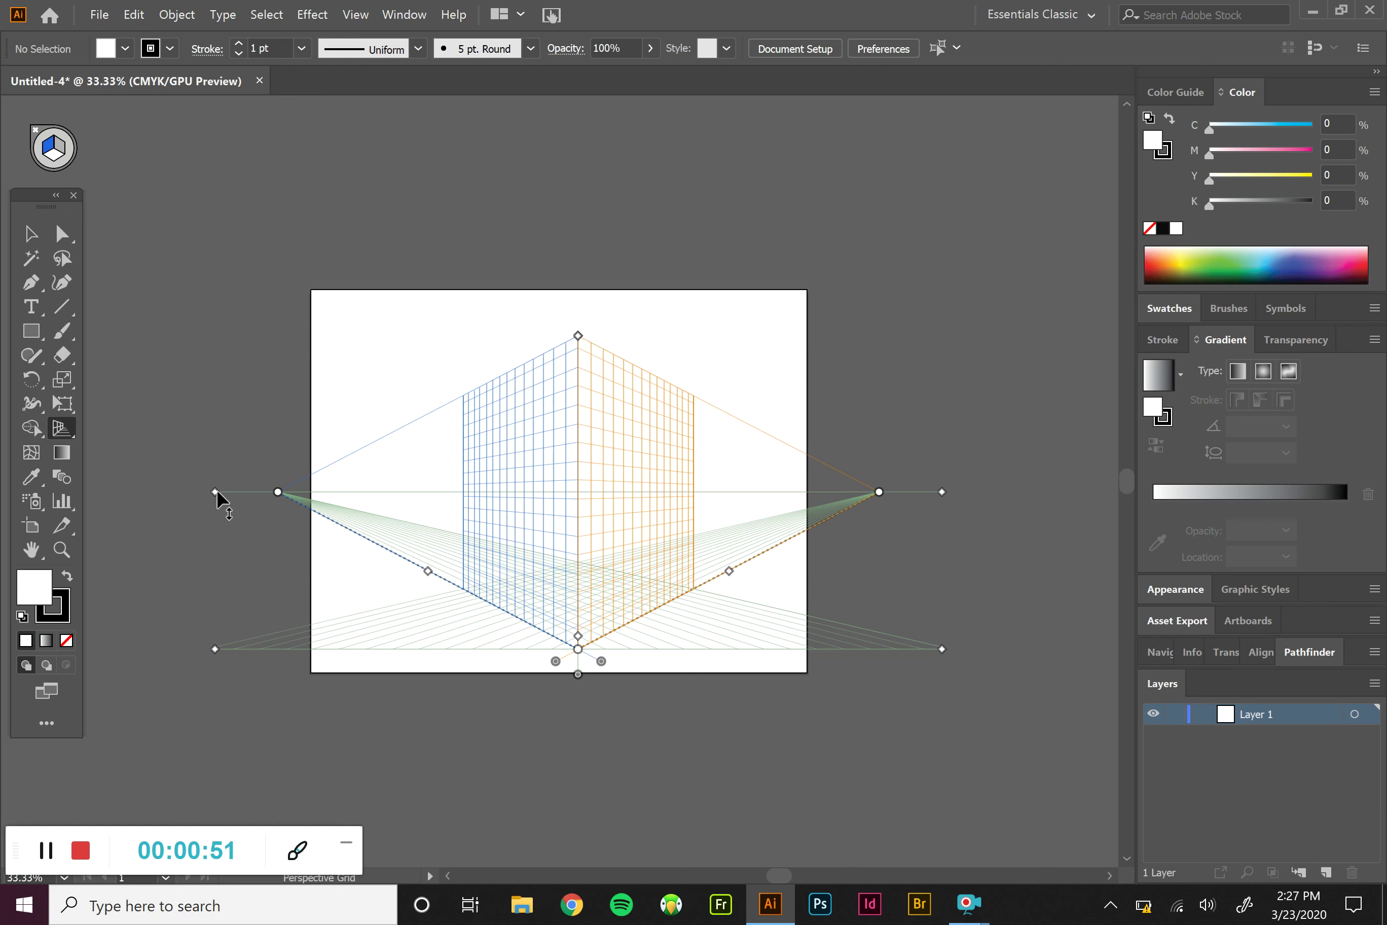
mouse_move(215, 491)
left_mouse_down()
mouse_move(214, 606)
mouse_move(227, 510)
left_mouse_up()
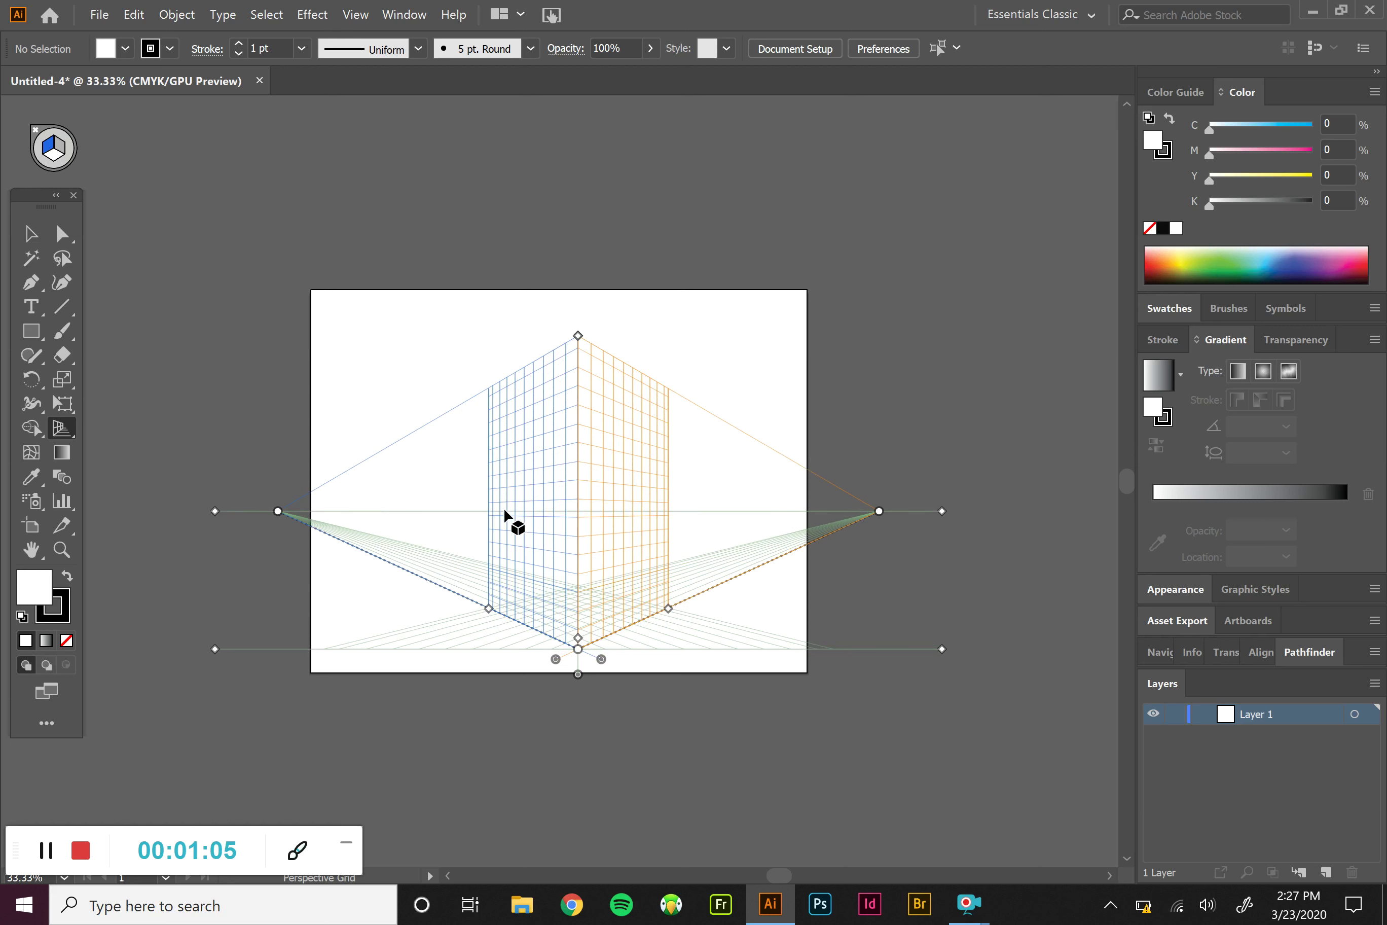
- Narrow the left plane's extent, lower the grid's top, and enlarge the grid cells
left_click_drag(492, 612, 391, 564)
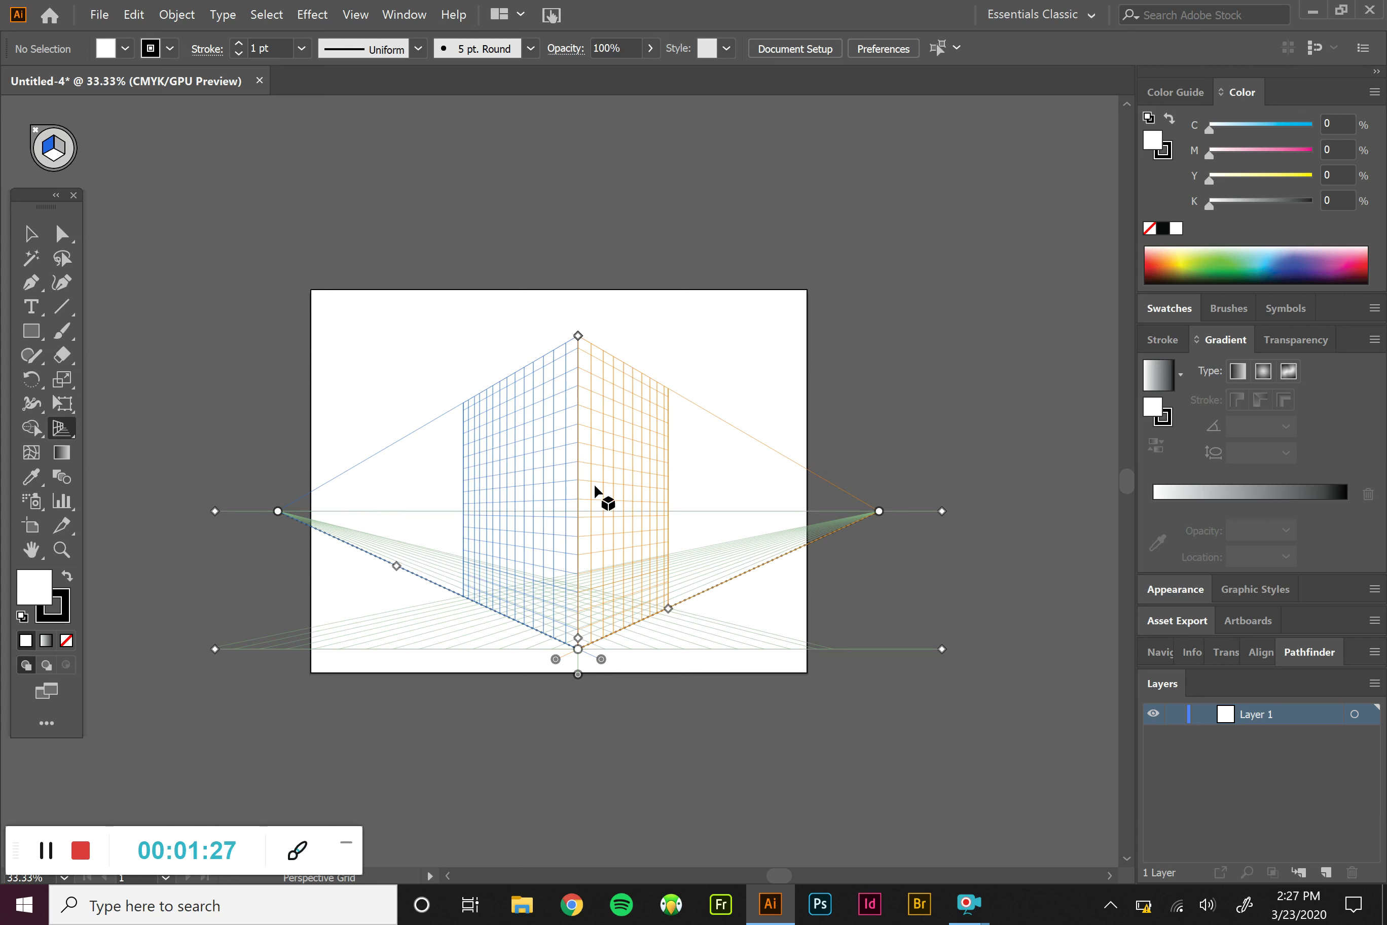
left_click_drag(579, 339, 577, 422)
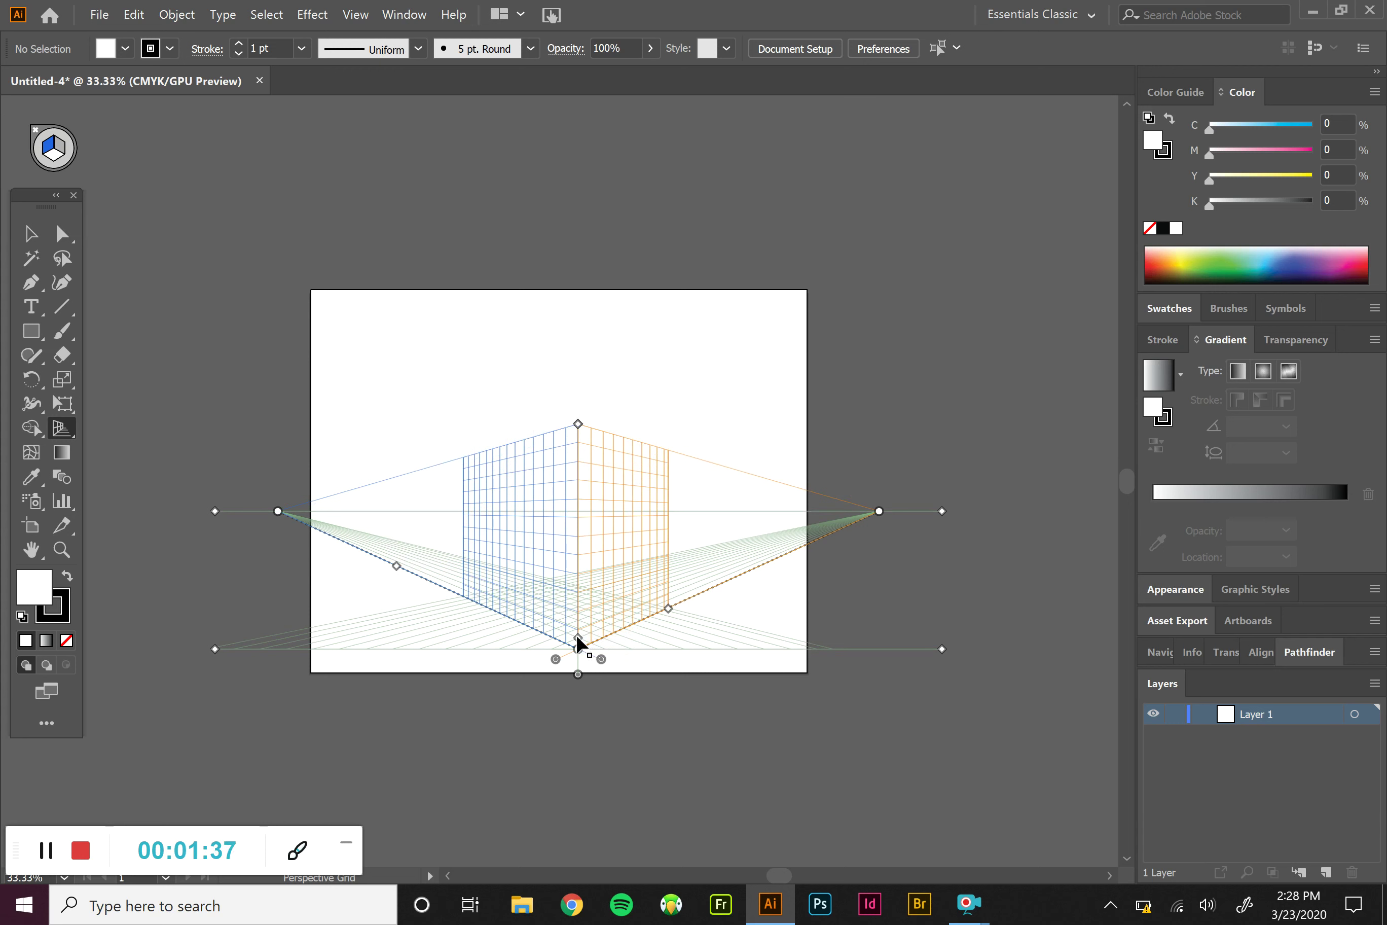
mouse_move(576, 637)
left_mouse_down()
mouse_move(577, 611)
mouse_move(578, 636)
left_mouse_up()
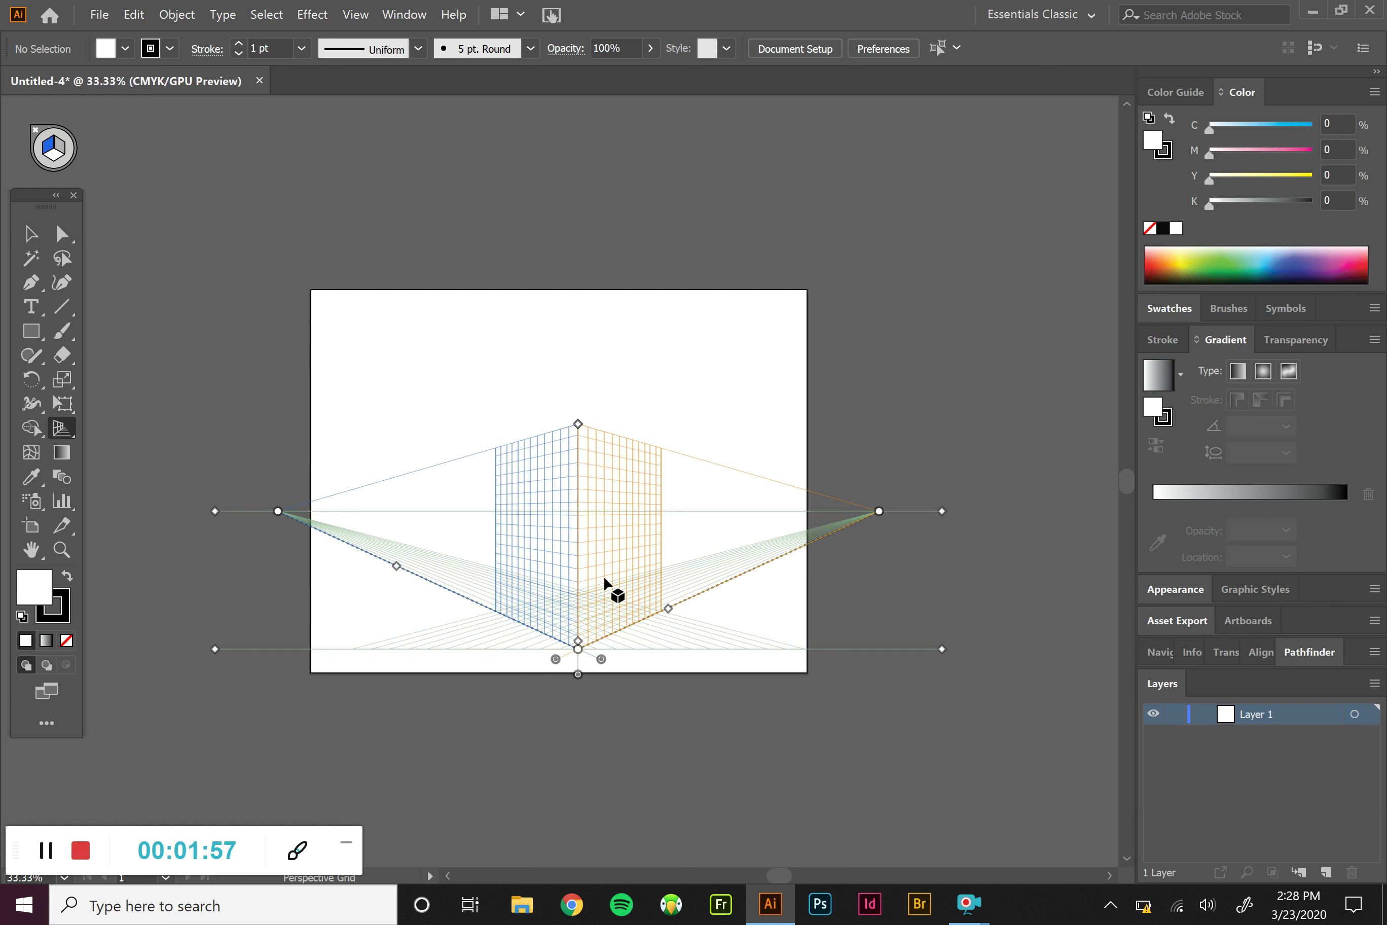
- Try sliding the right and left planes away from the corner, undoing each move
left_click_drag(556, 661, 624, 699)
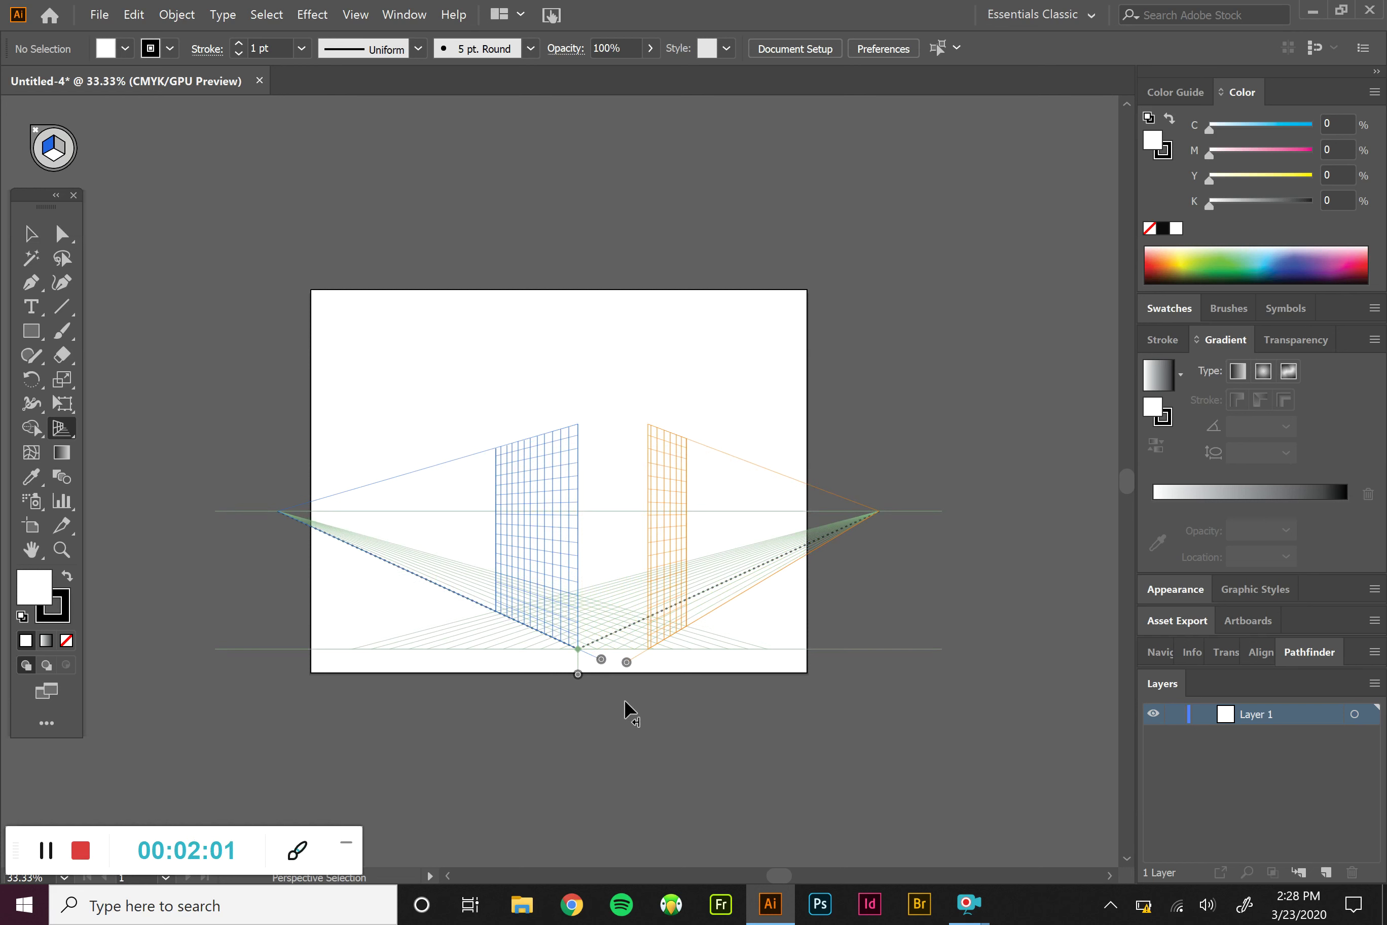
key("ctrl+z")
key("shift+p")
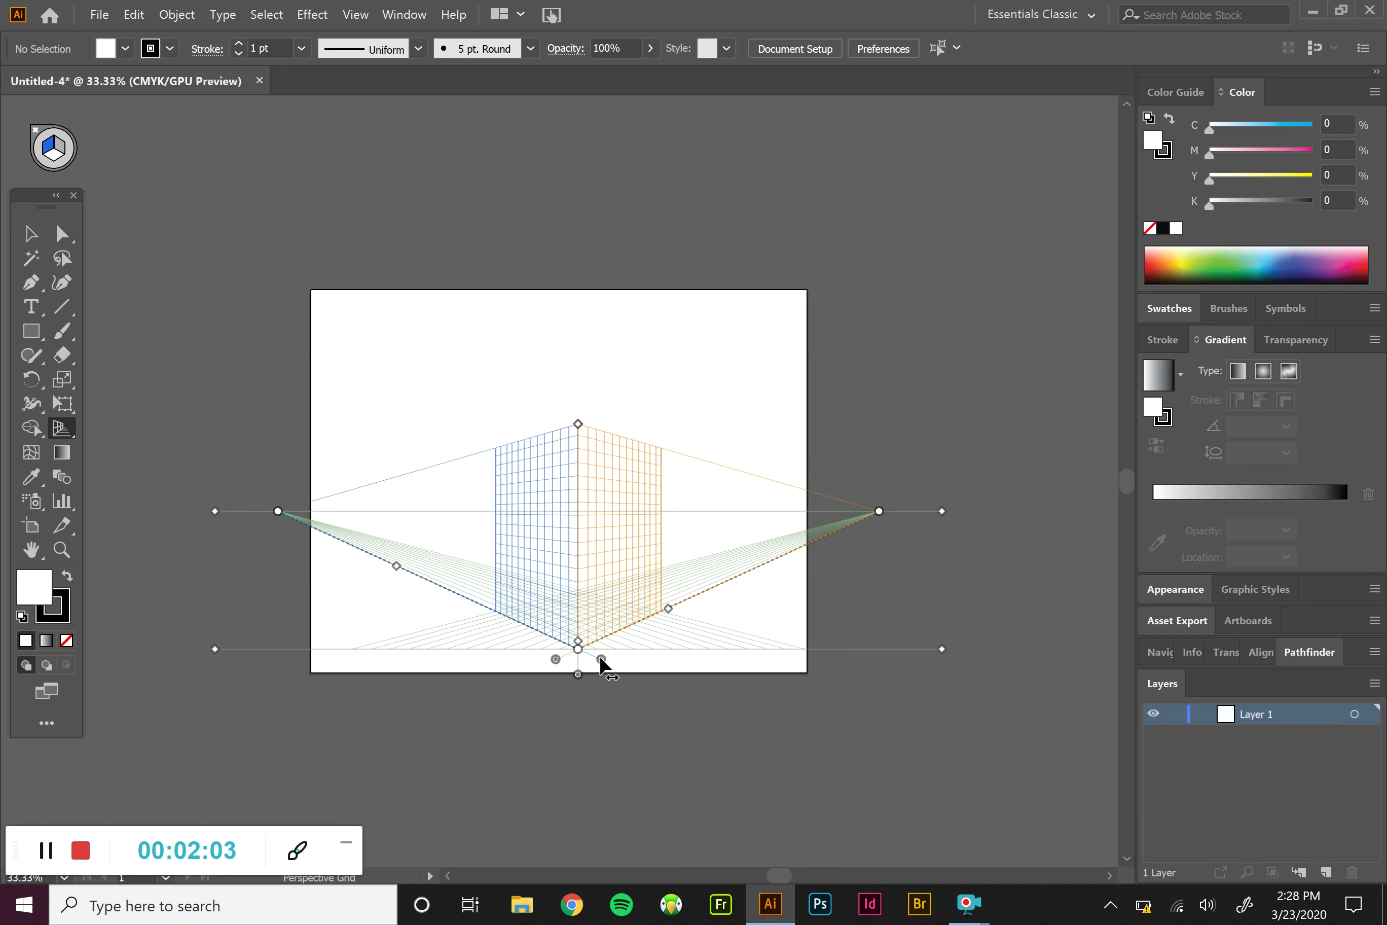
left_click_drag(601, 659, 519, 739)
key("ctrl+z")
- Shift the ground plane upward and make the grid cells denser
mouse_move(579, 674)
left_mouse_down()
mouse_move(576, 711)
mouse_move(593, 619)
mouse_move(587, 676)
left_mouse_up()
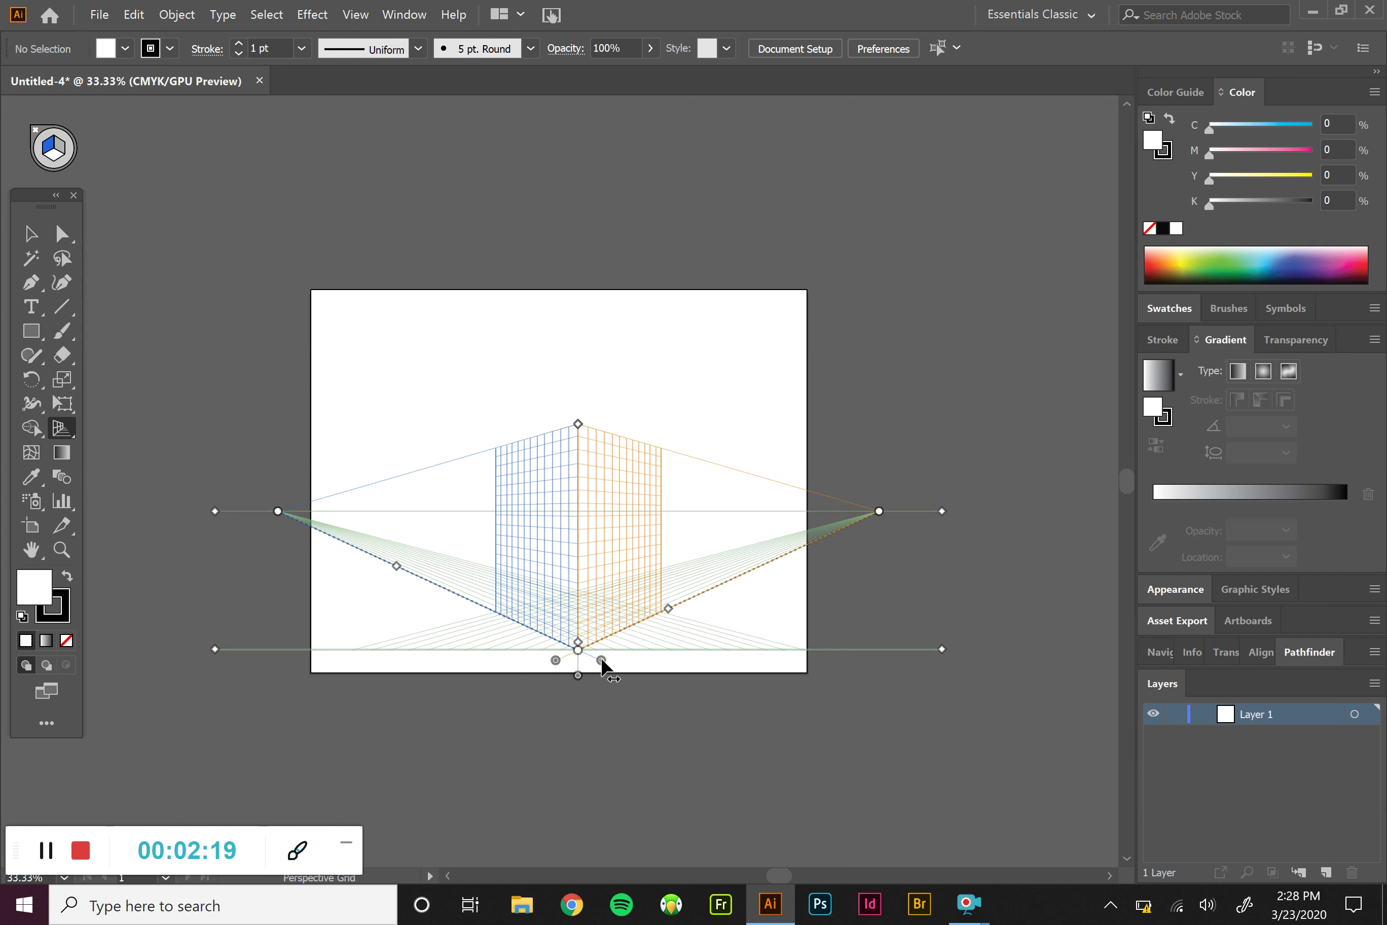
left_click_drag(602, 660, 604, 660)
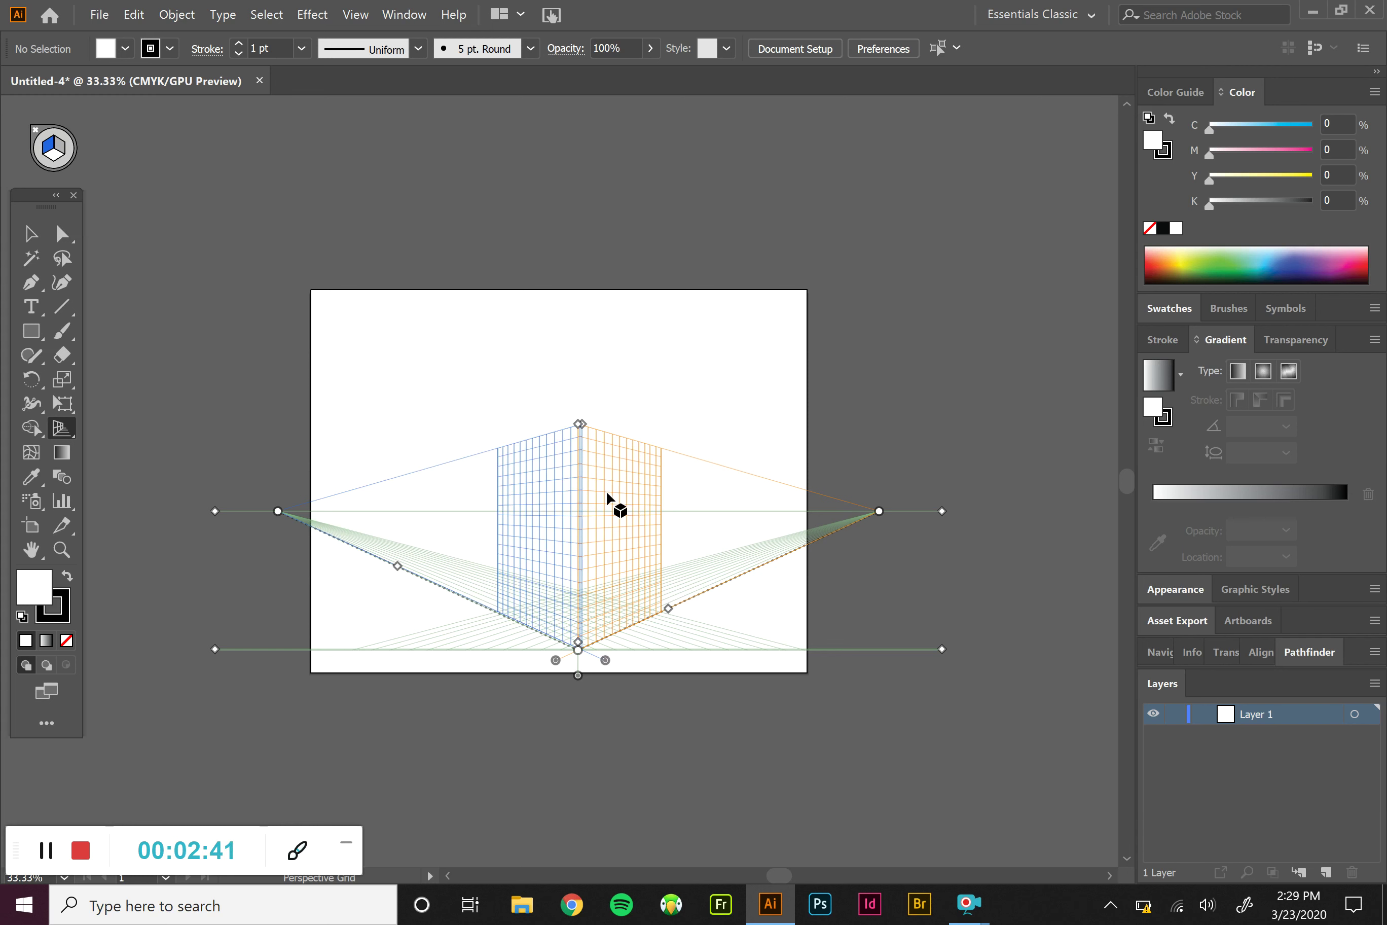
left_click(357, 15)
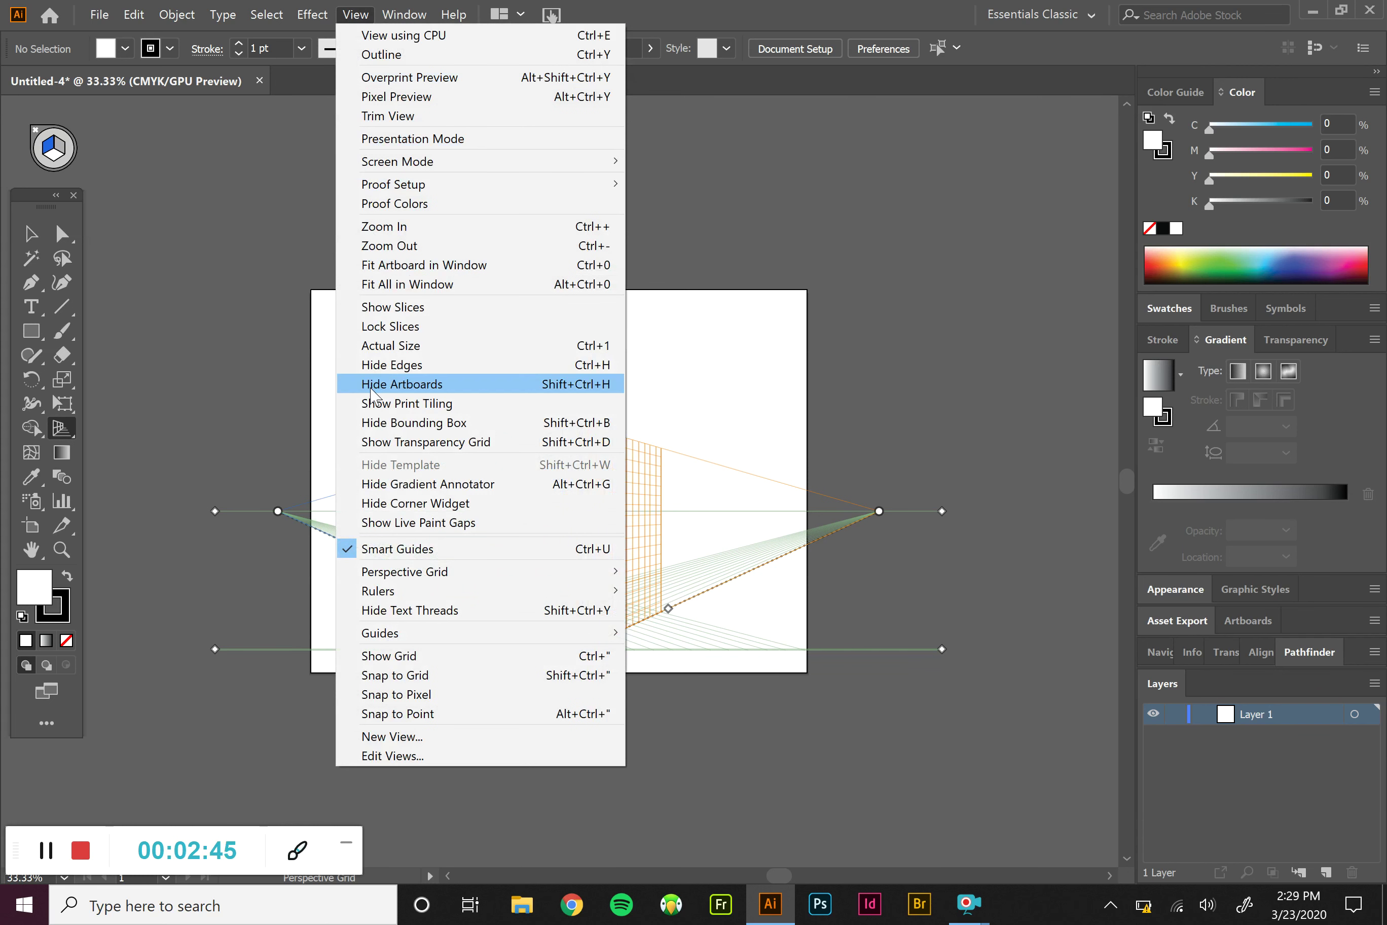
- Switch to the [1P-Normal View] one-point grid and slide its vertical plane right, then back left
mouse_move(400, 572)
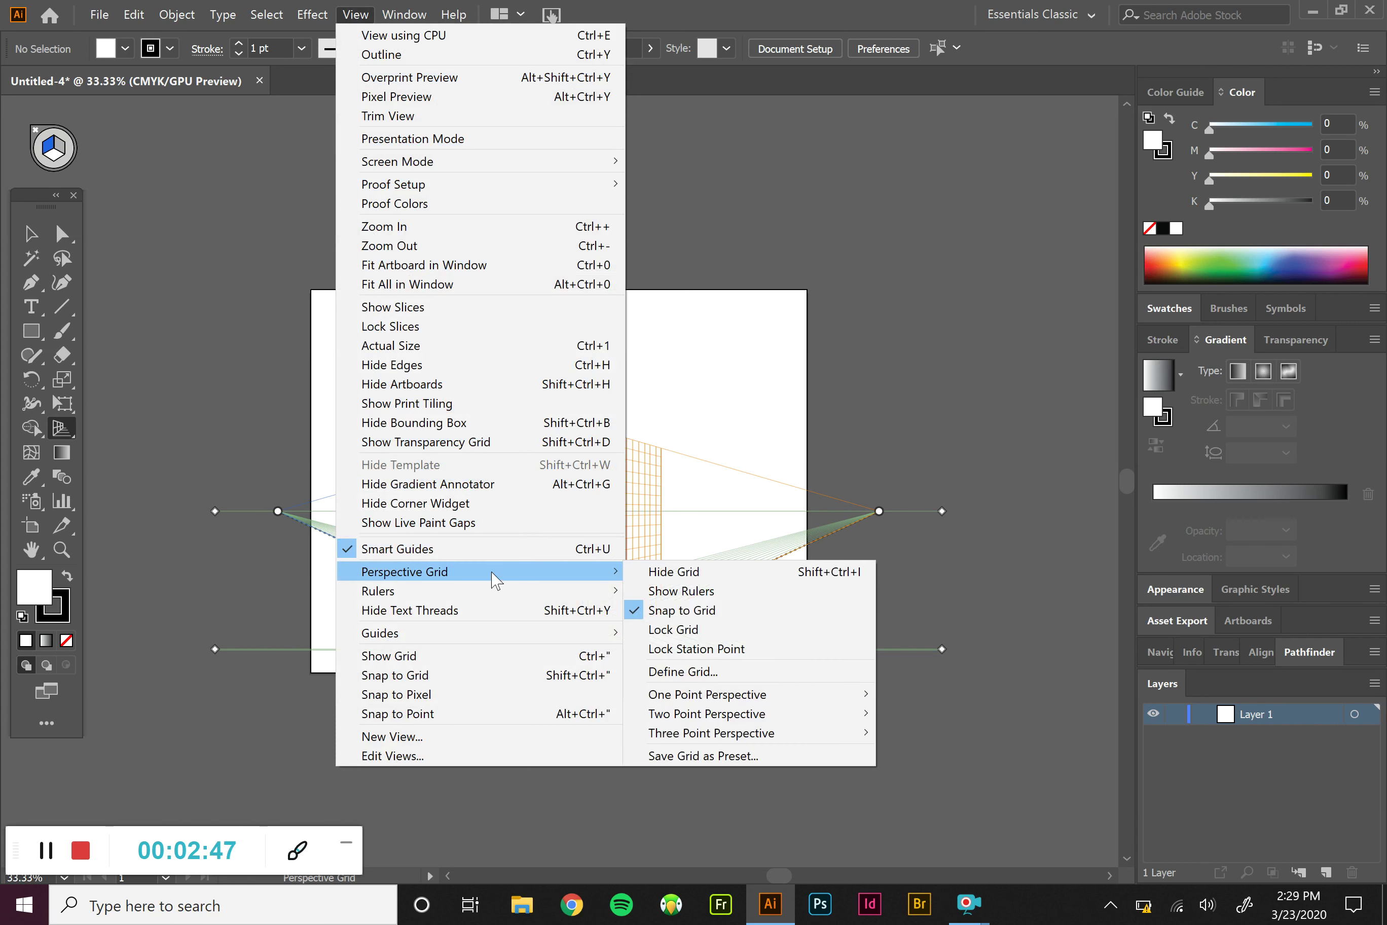
mouse_move(763, 703)
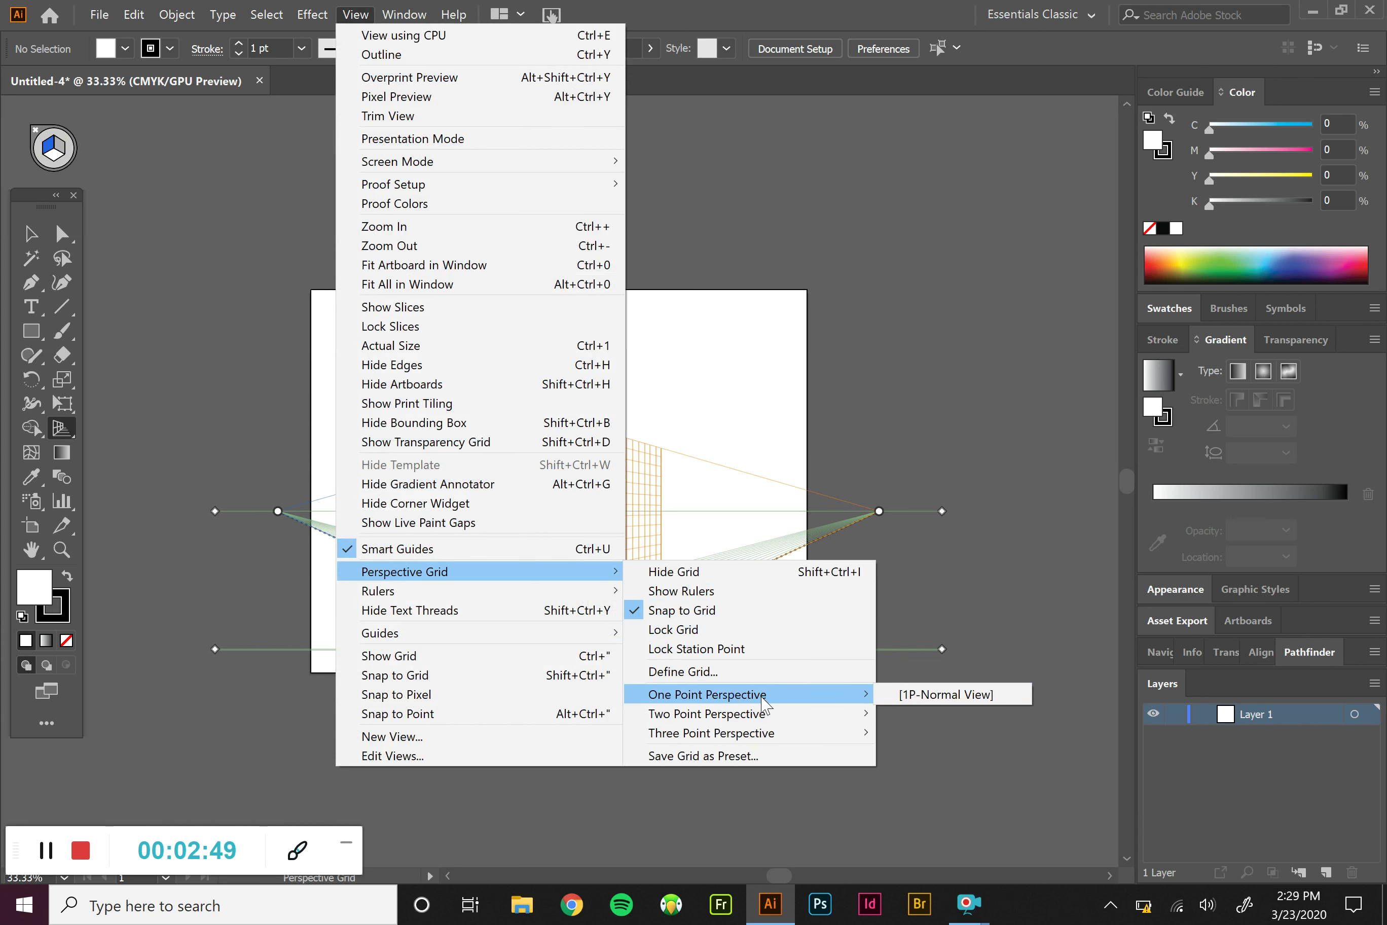
left_click(910, 695)
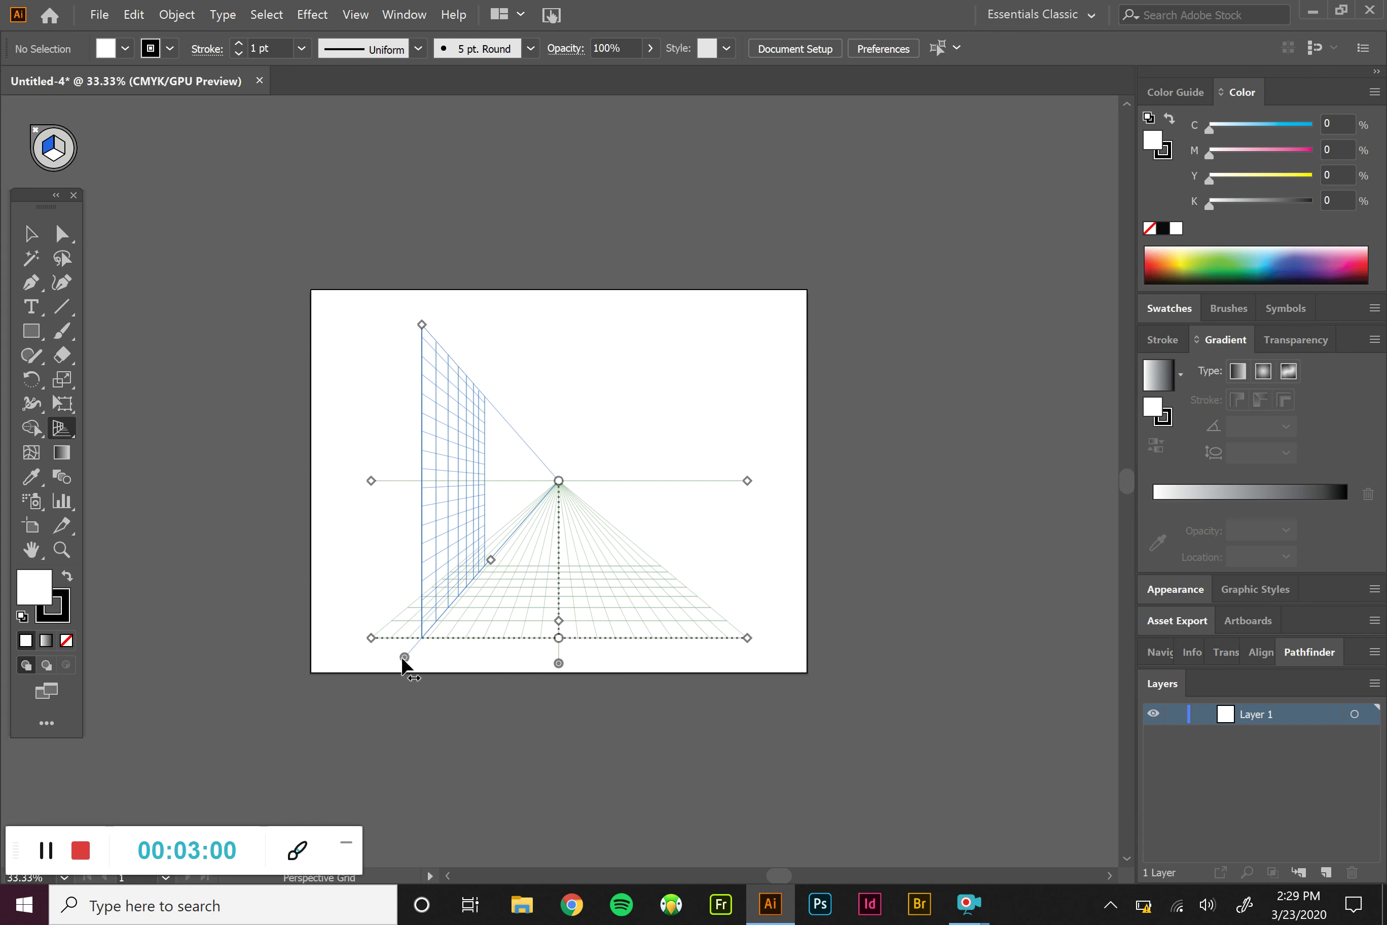
left_click_drag(402, 656, 720, 645)
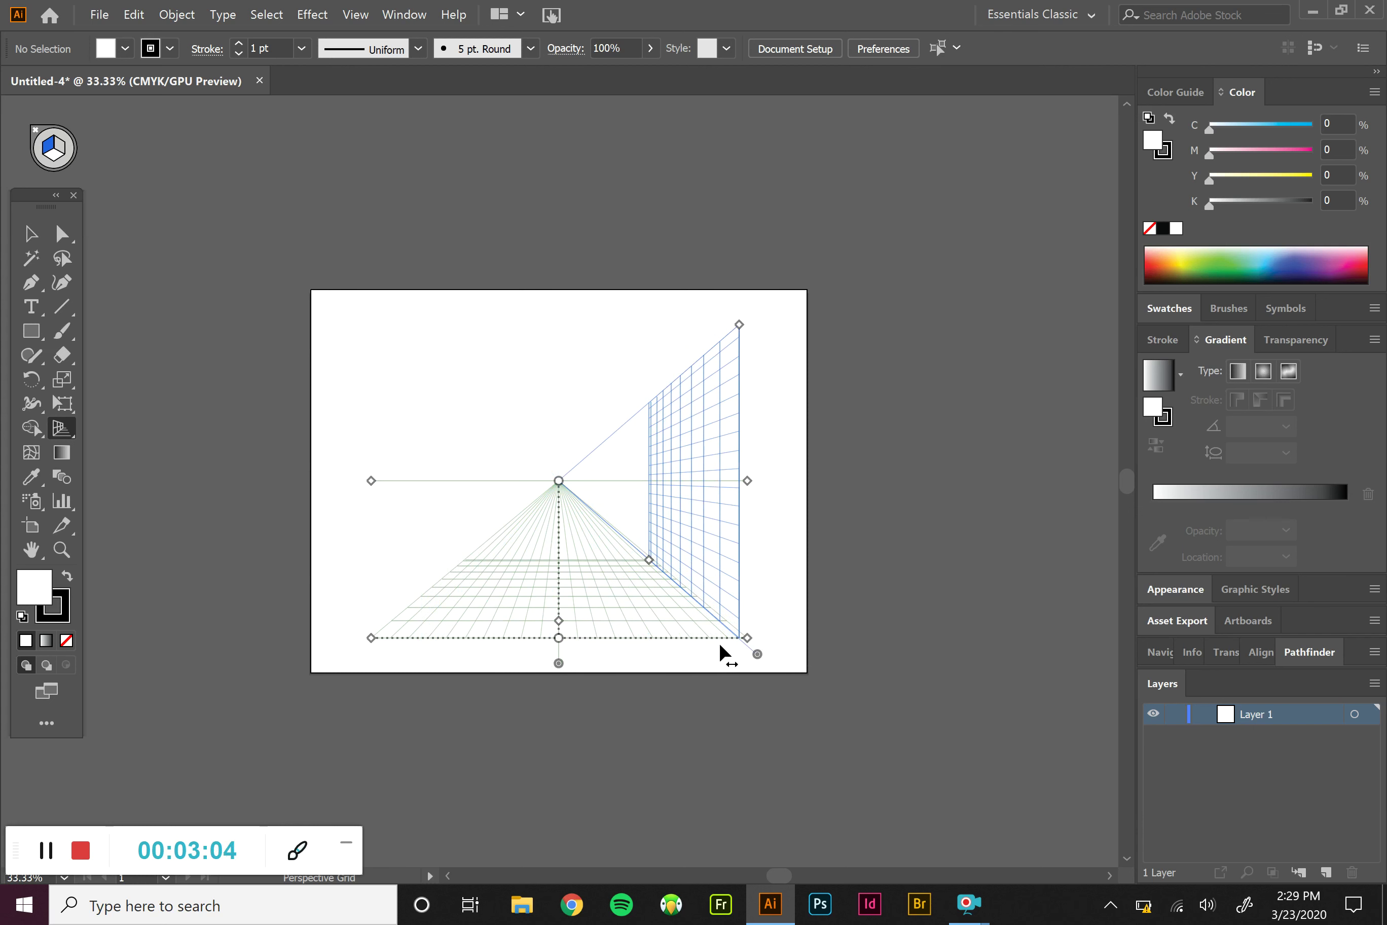
left_click_drag(757, 653, 391, 653)
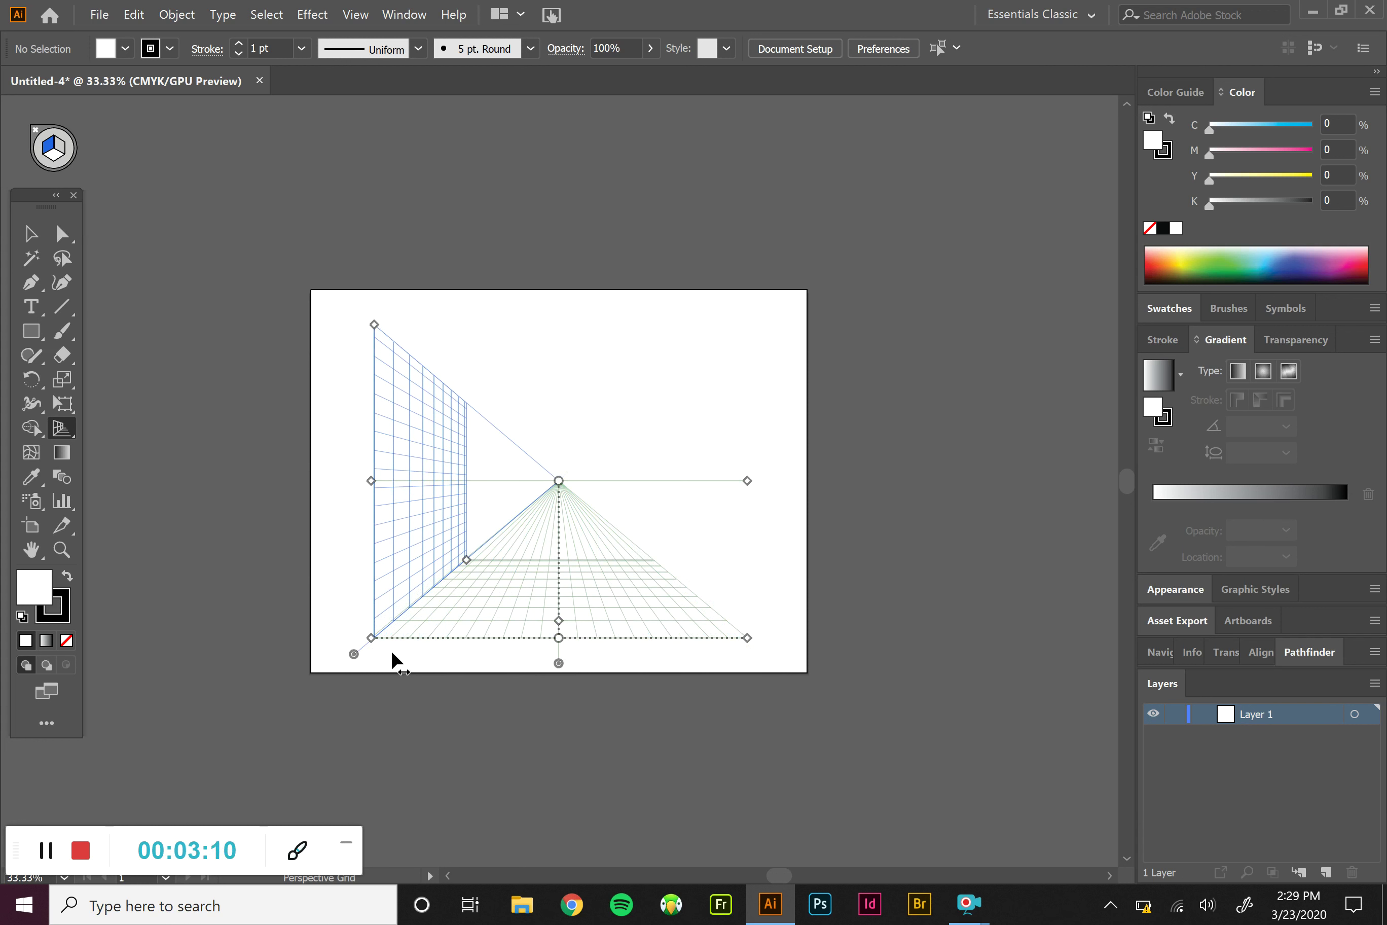
left_click(332, 15)
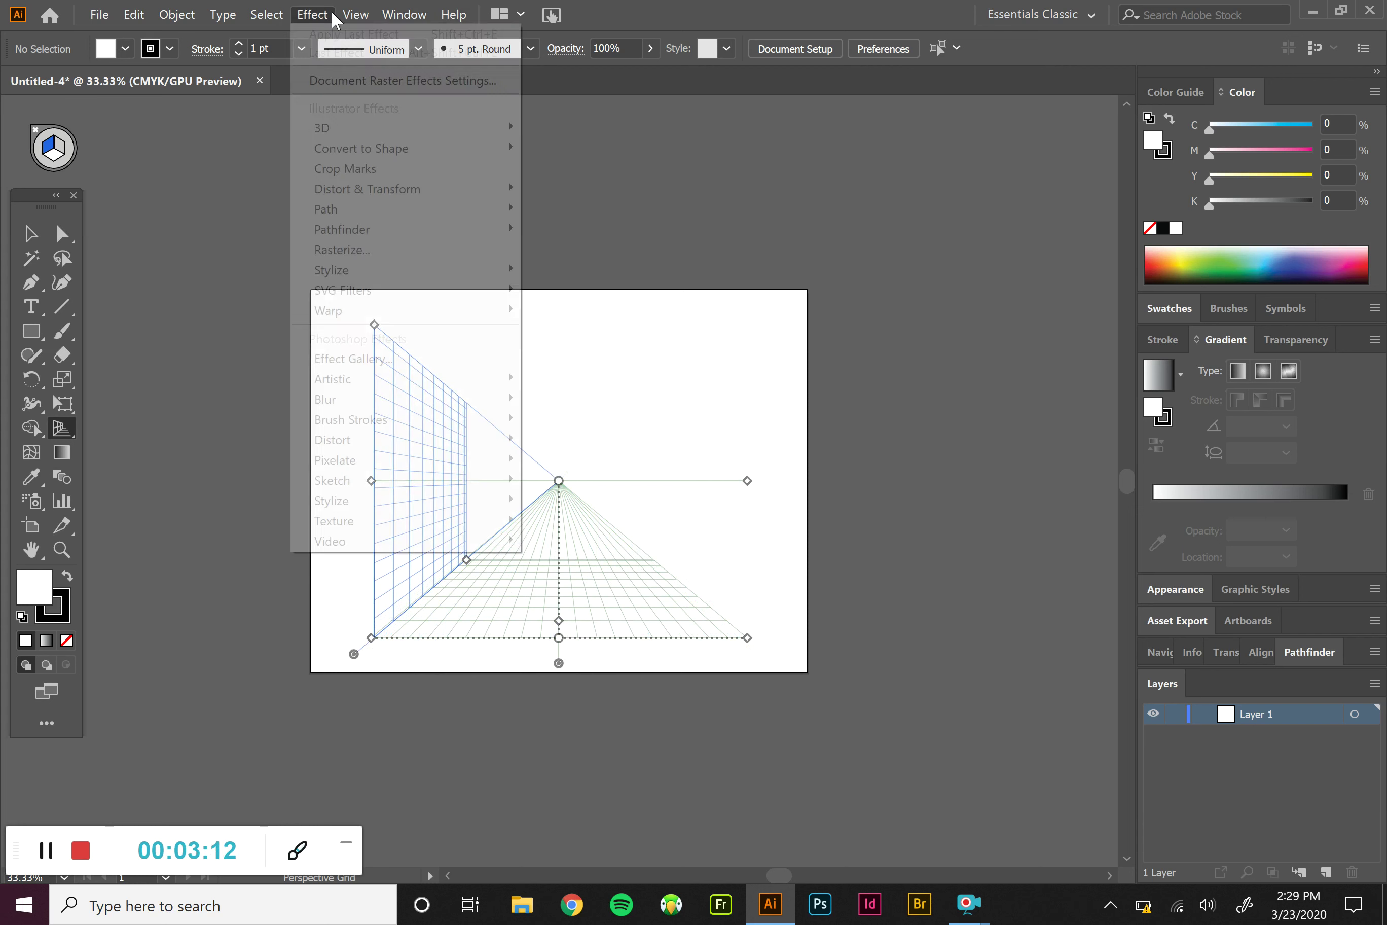
mouse_move(355, 14)
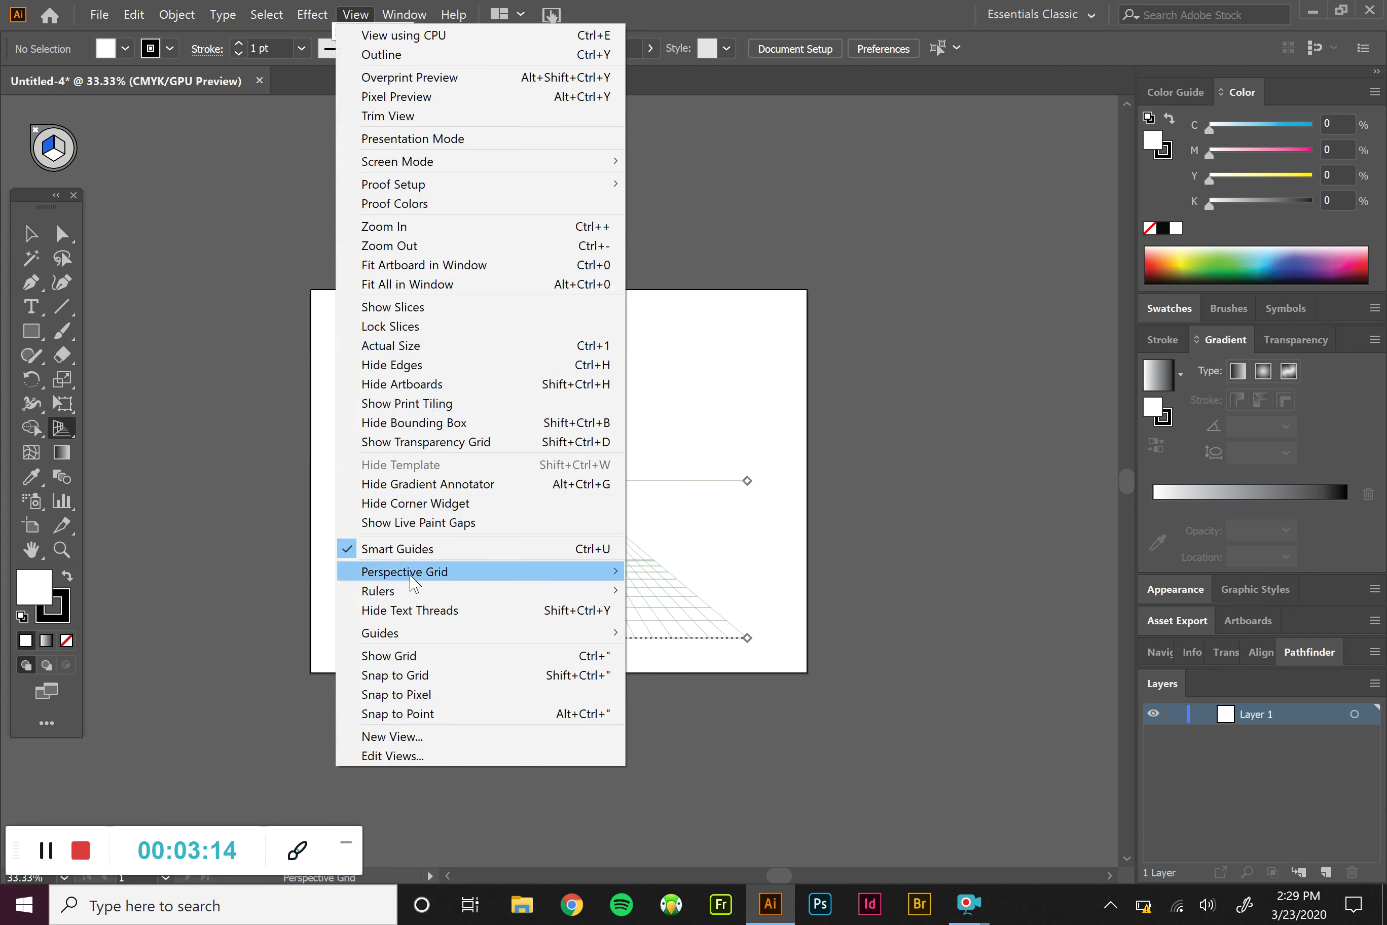
mouse_move(413, 573)
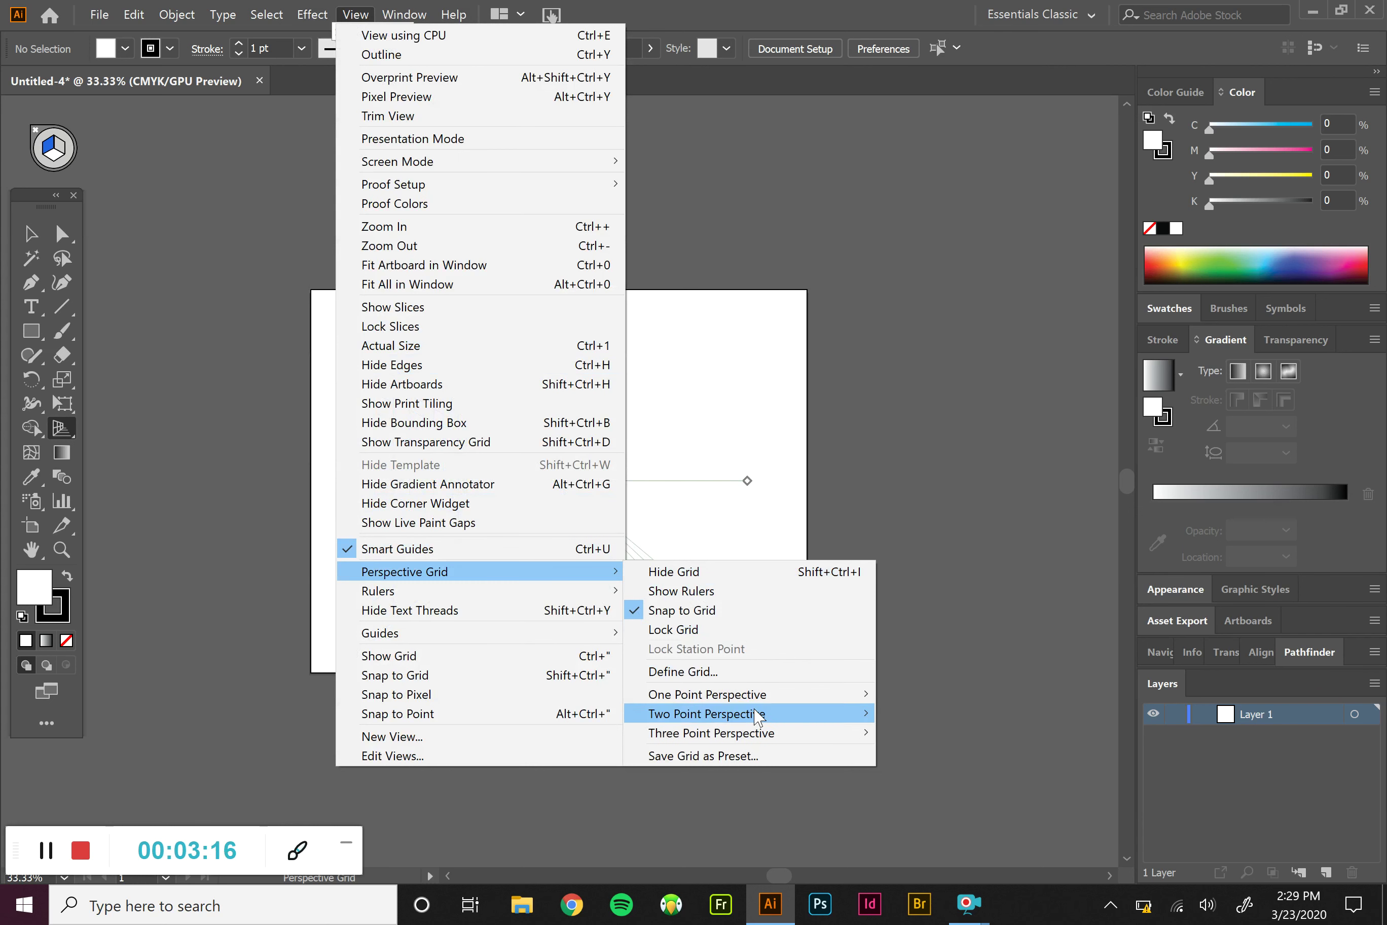
mouse_move(755, 733)
left_click(952, 733)
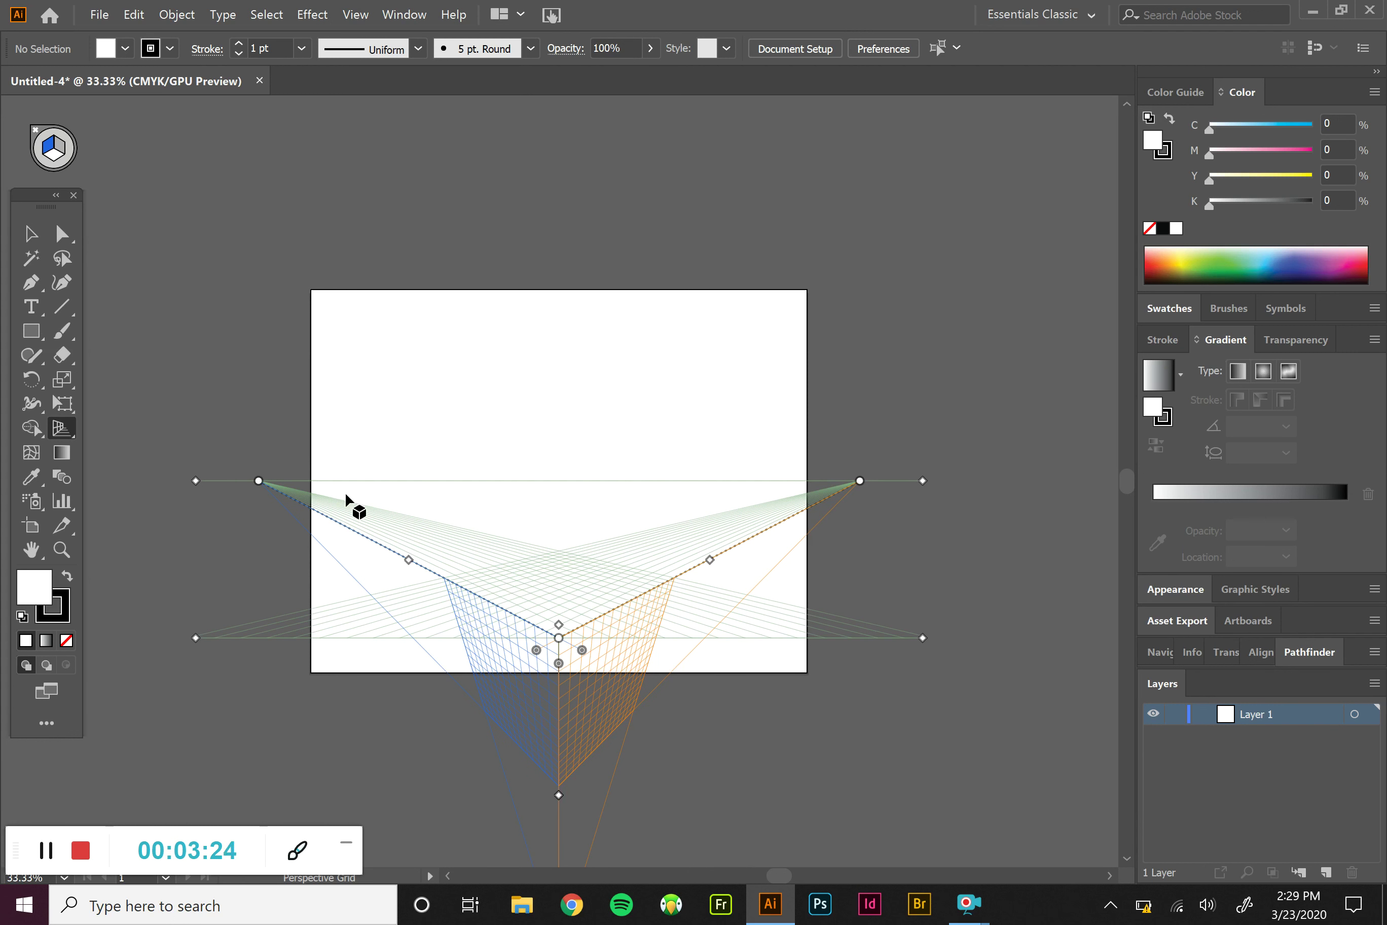
scroll(567, 770, "down", 5)
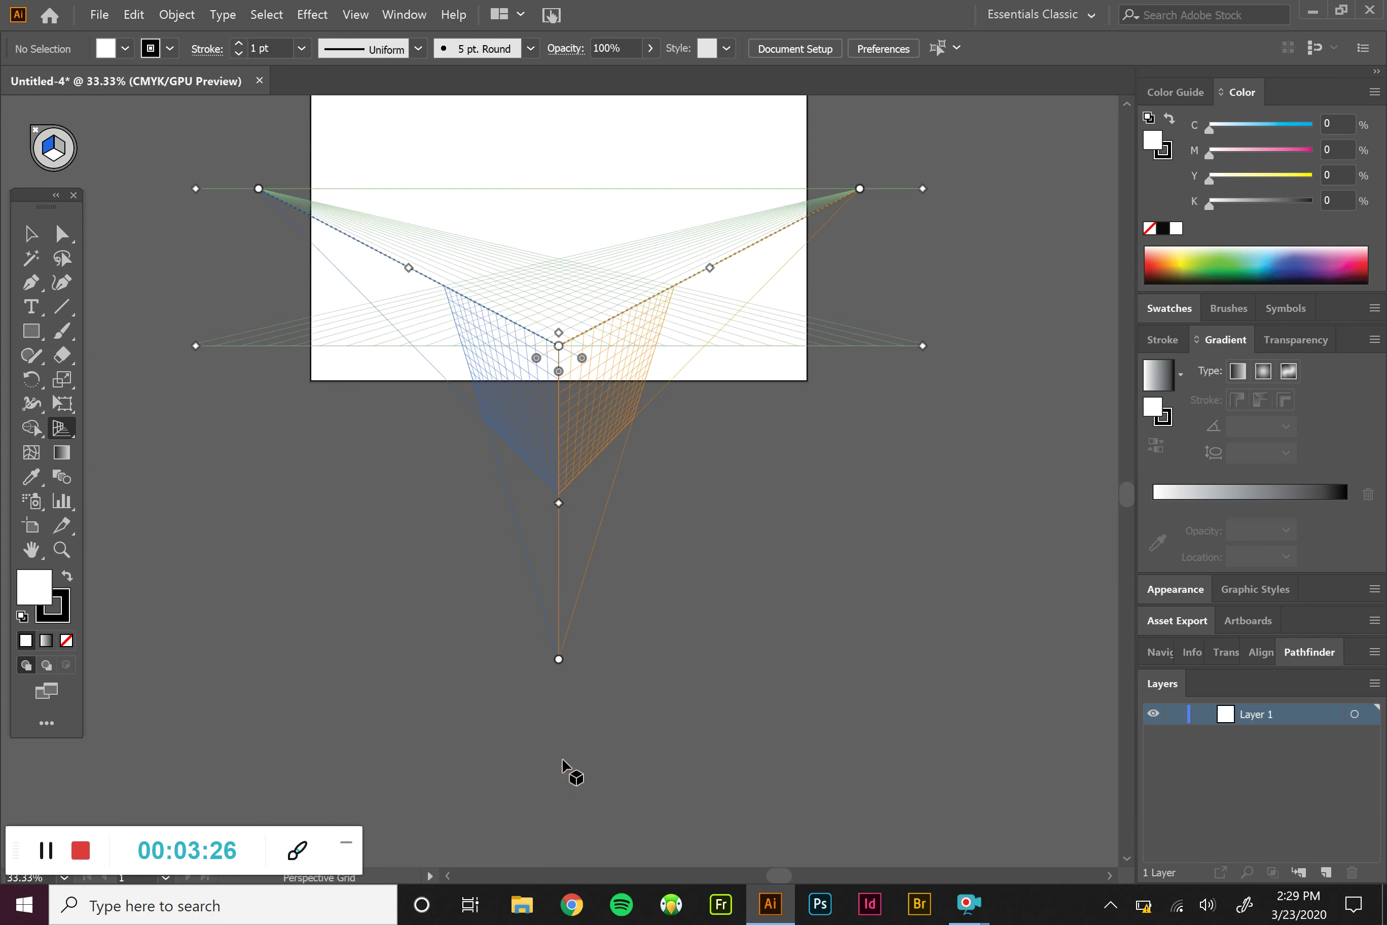
scroll(558, 634, "up", 4)
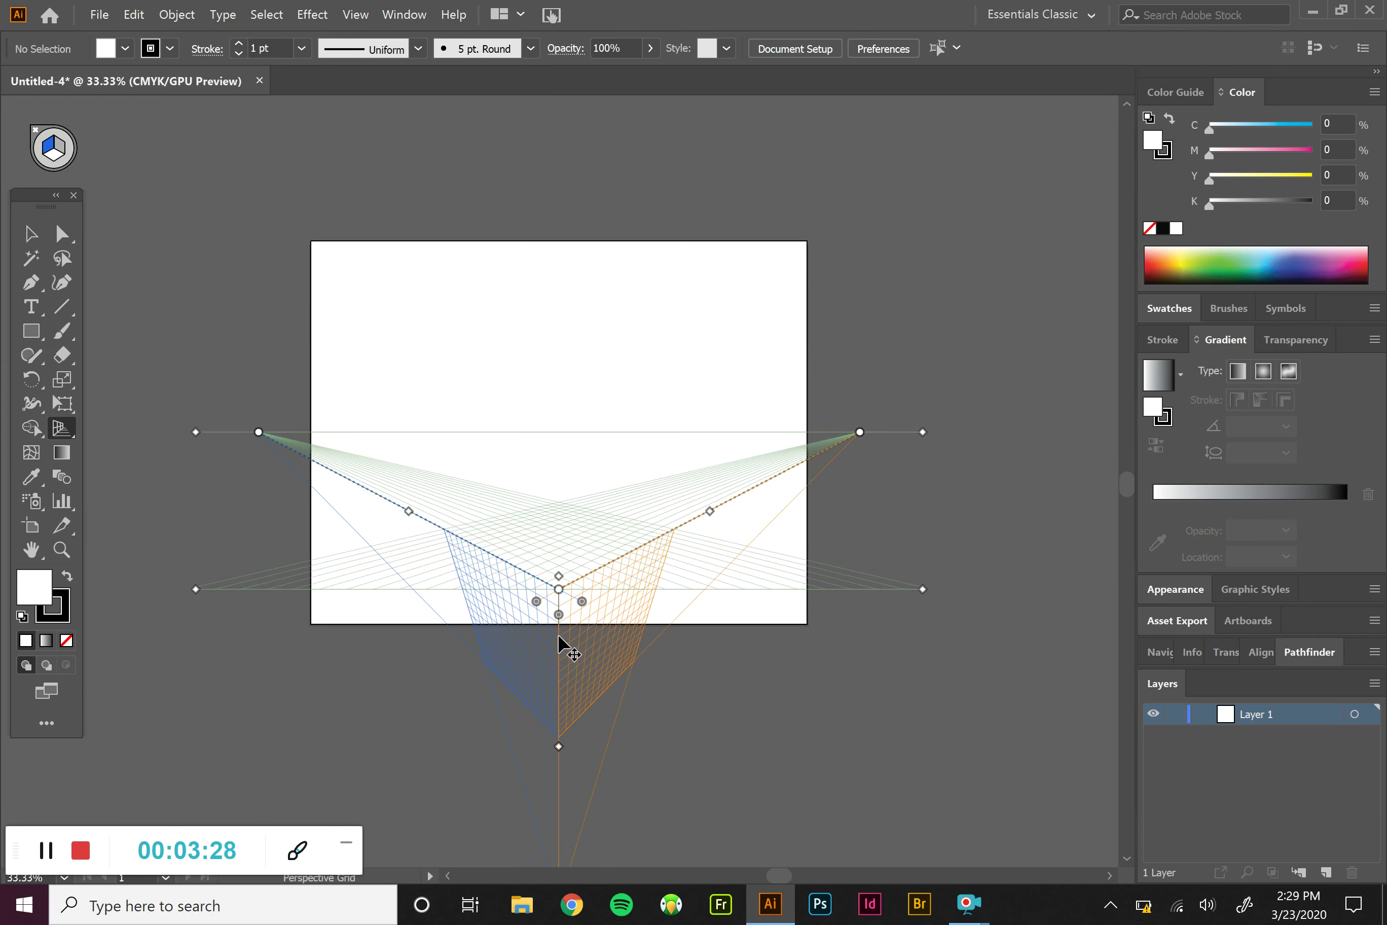
- Reset the perspective grid to the [2P-Normal View] two-point preset
left_click(356, 15)
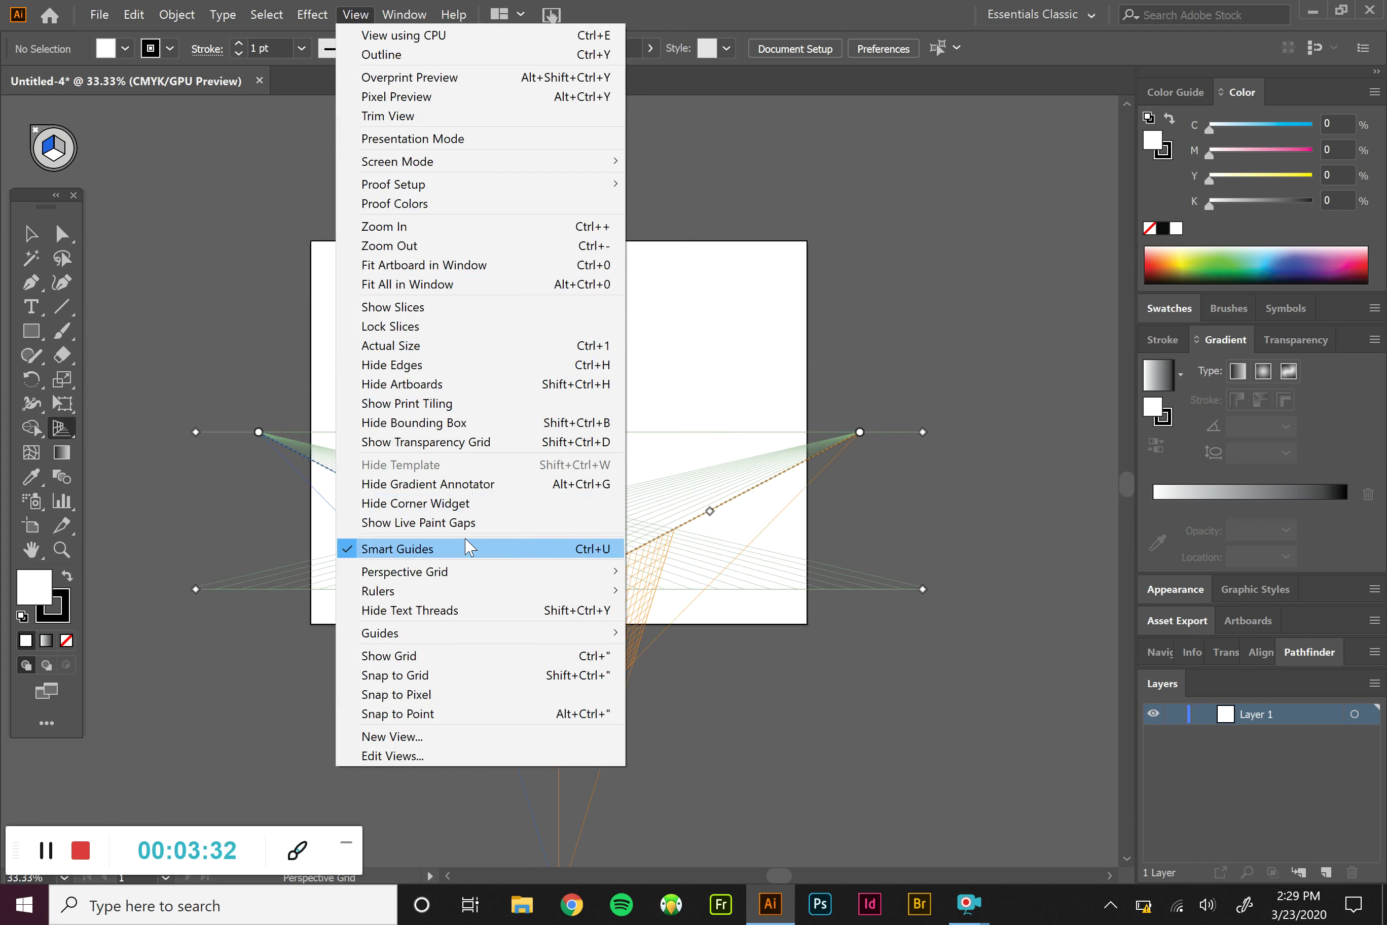
mouse_move(460, 574)
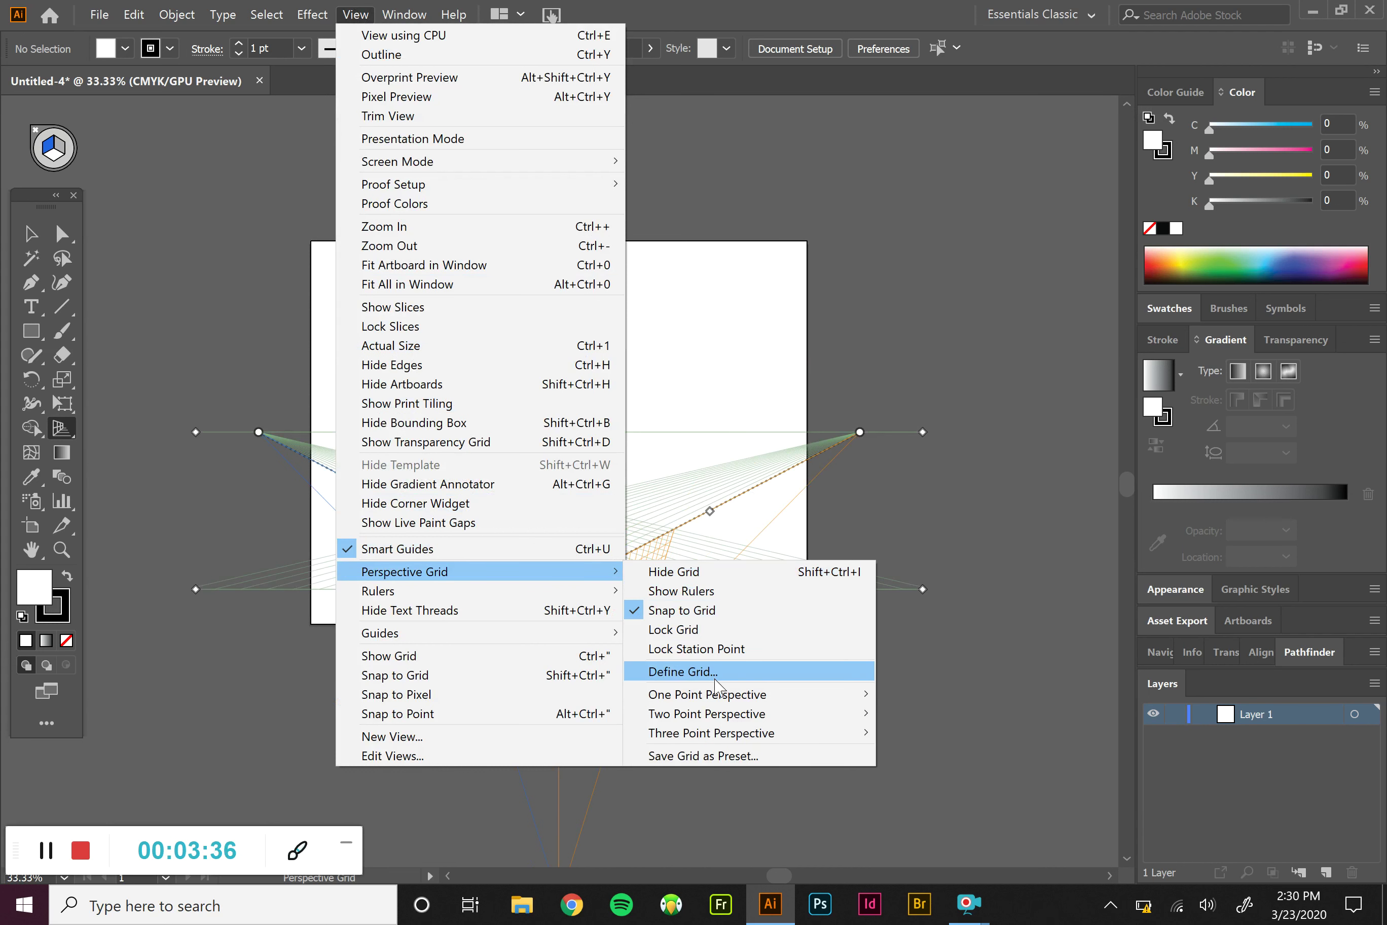
mouse_move(827, 713)
left_click(911, 719)
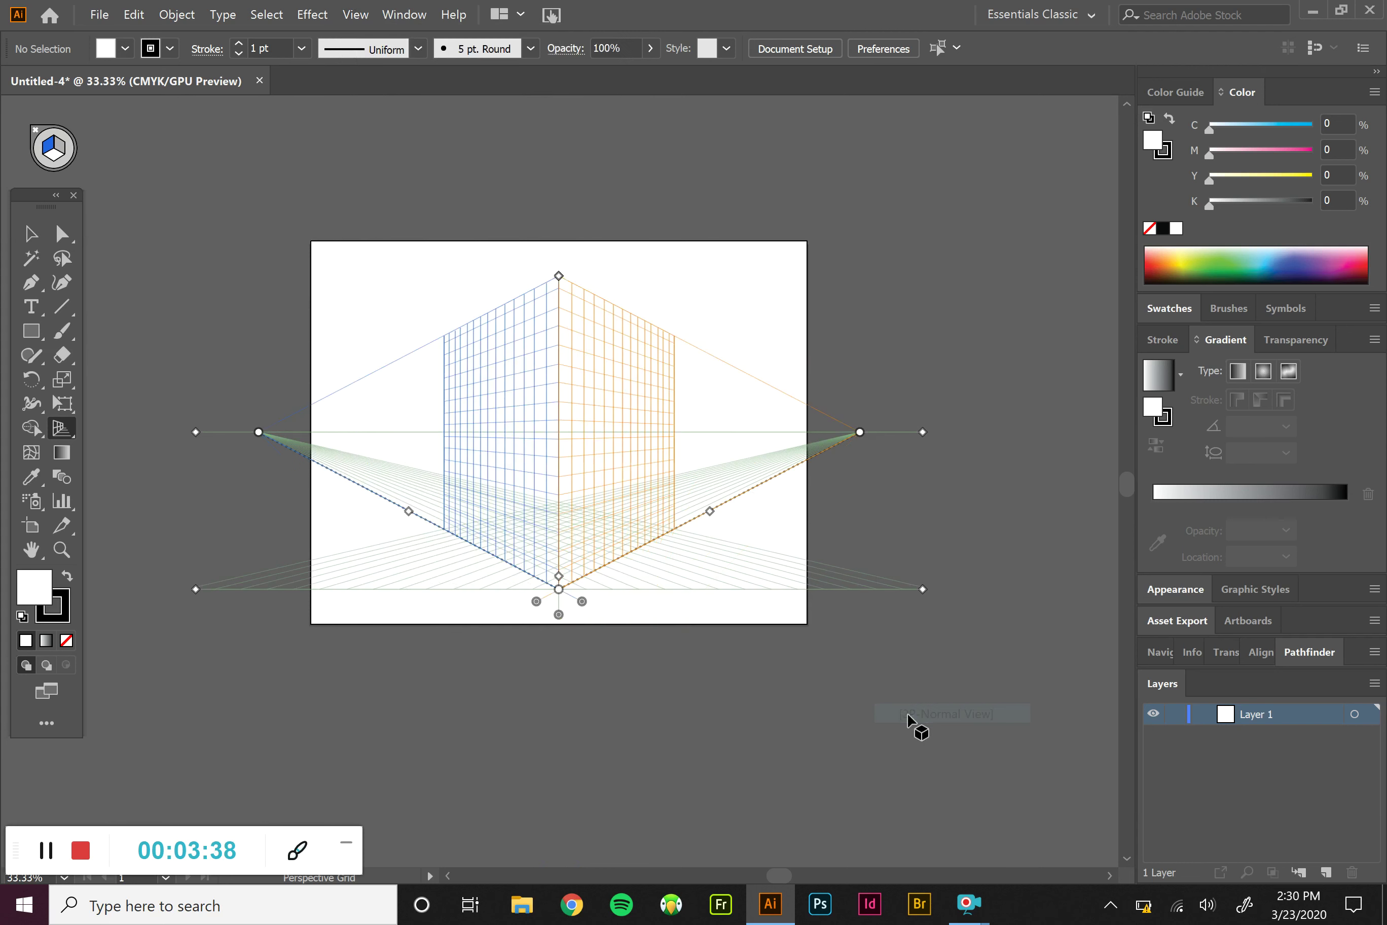
- Uncheck Snap to Grid under View > Perspective Grid
left_click(357, 15)
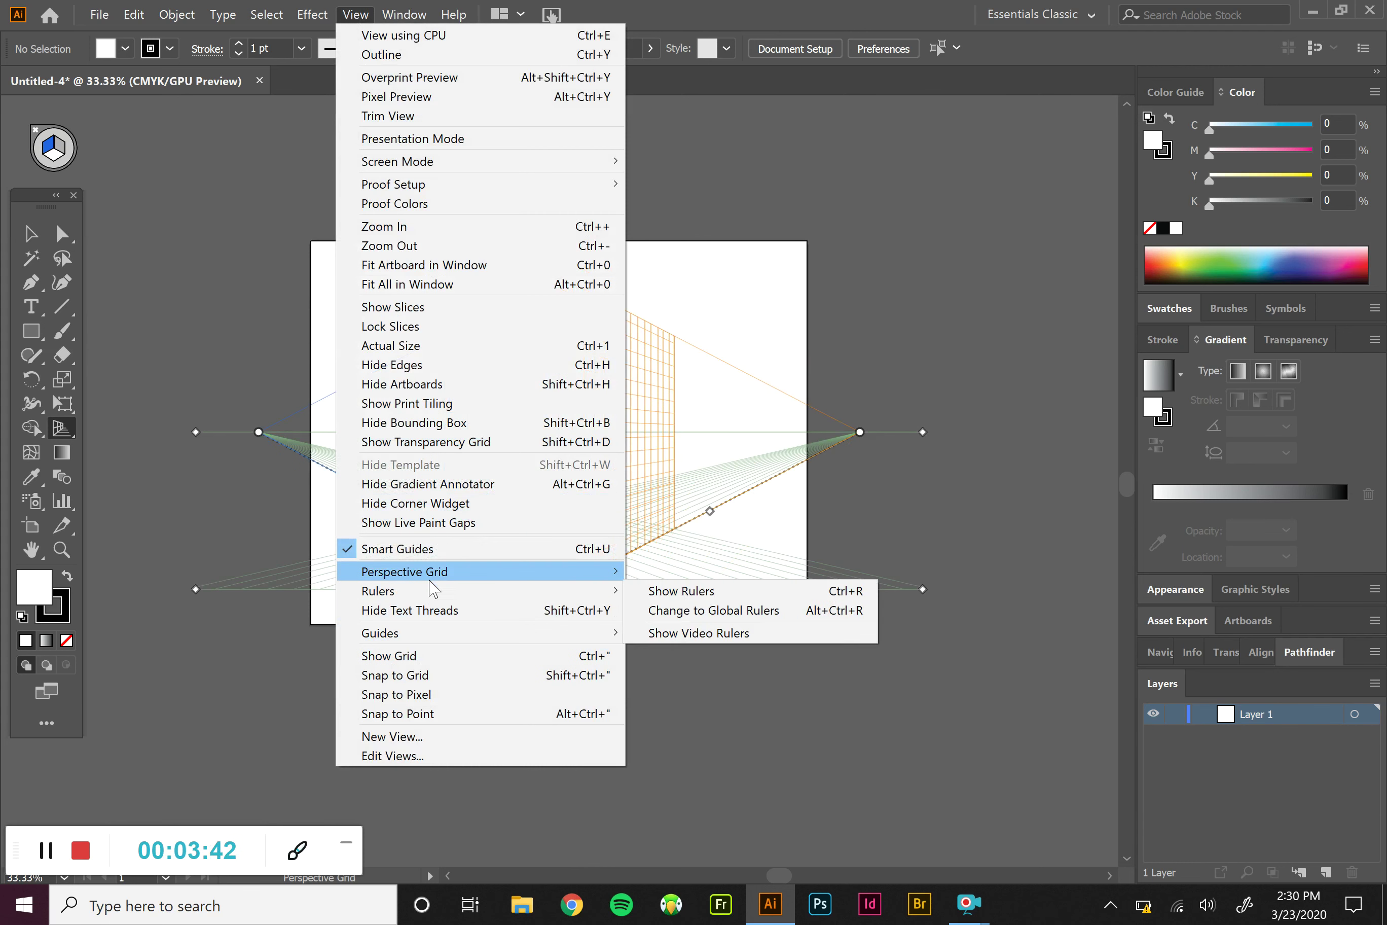
mouse_move(491, 571)
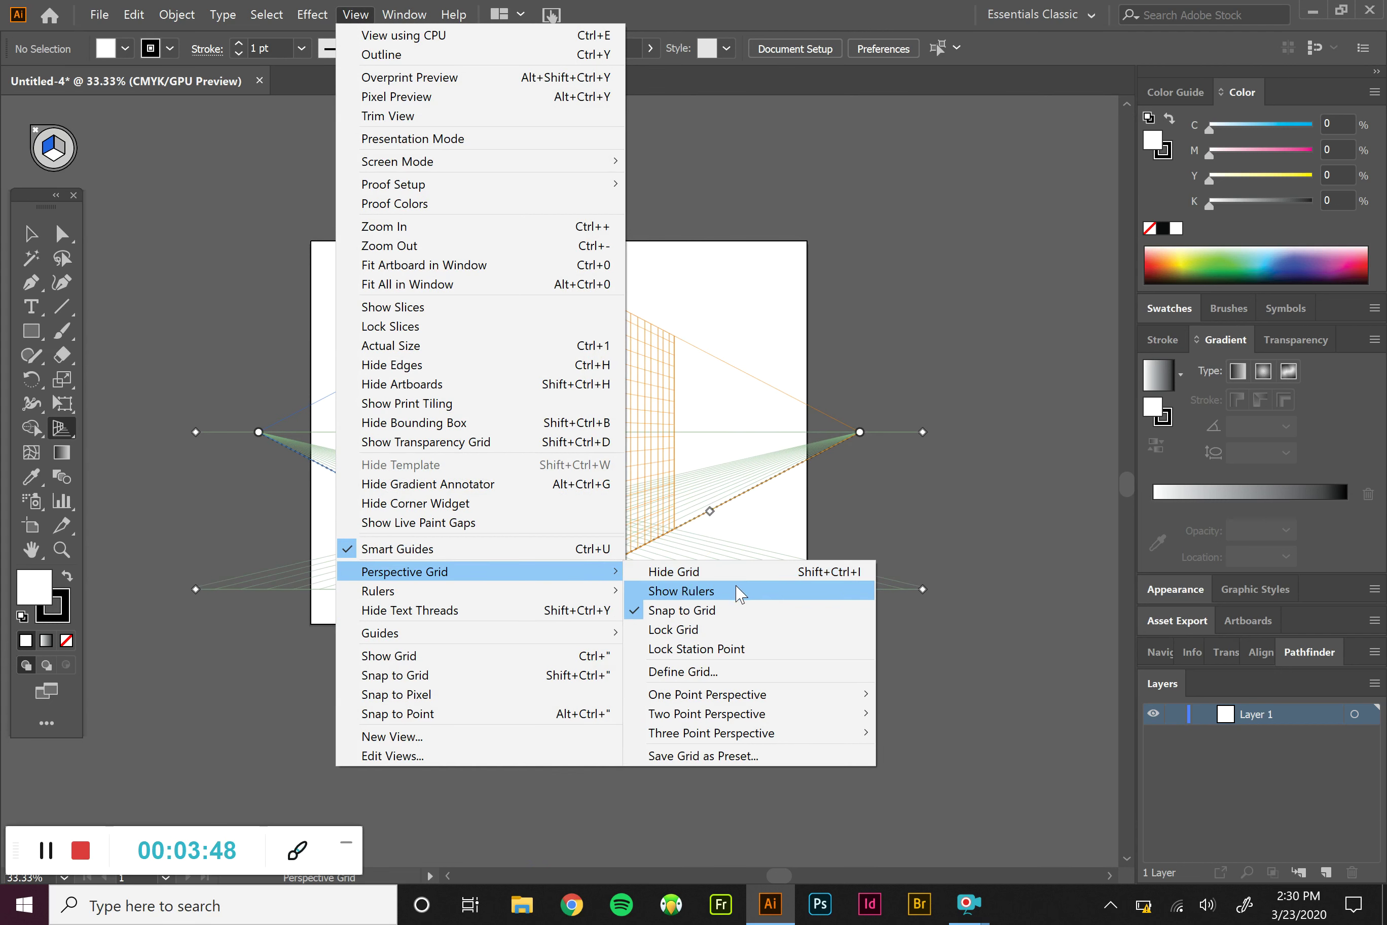
left_click(687, 614)
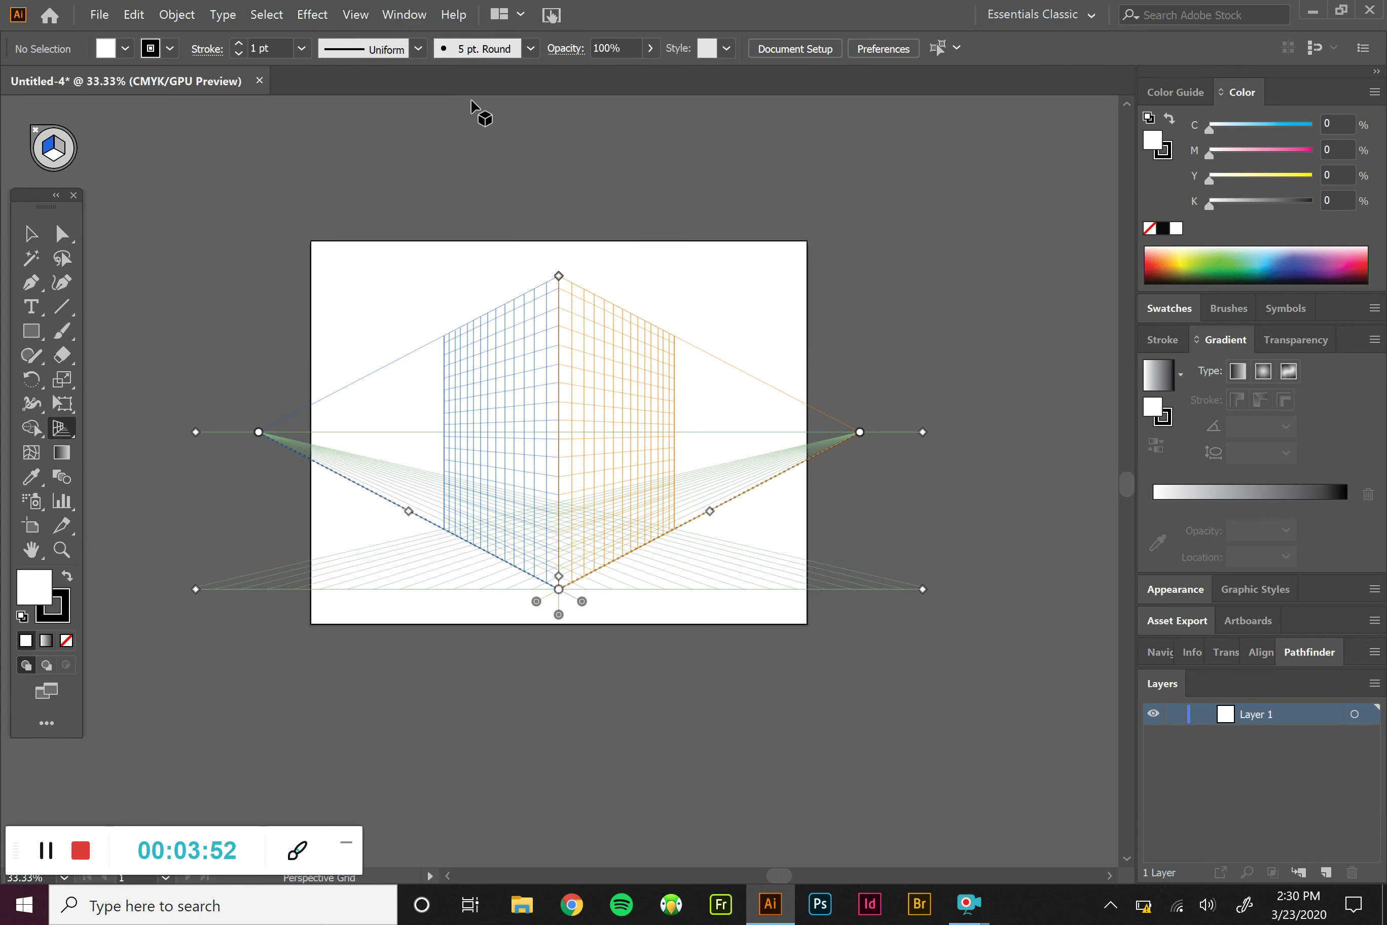
left_click(357, 15)
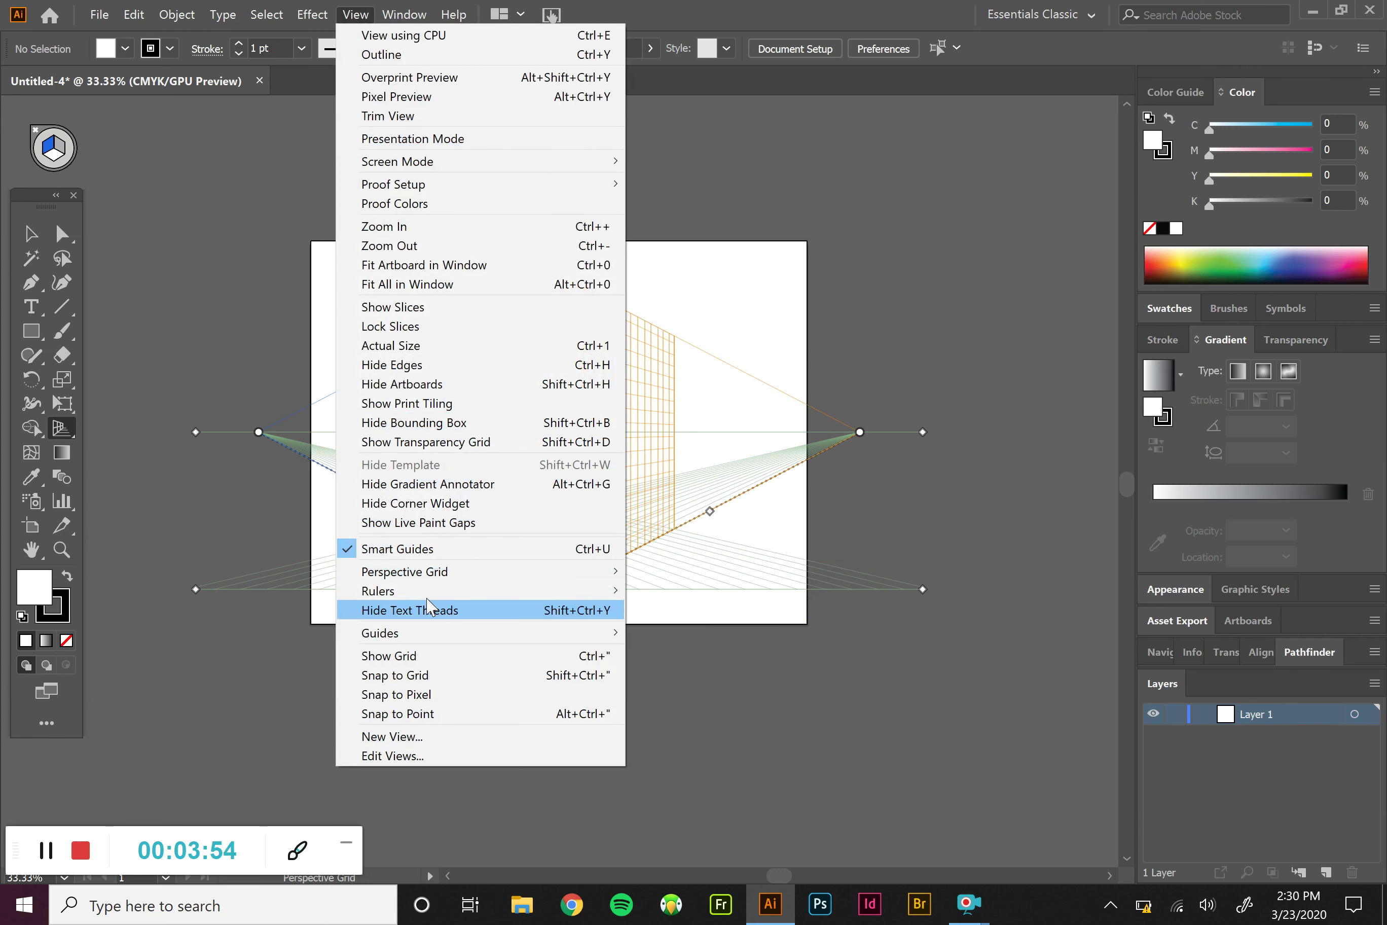
mouse_move(443, 572)
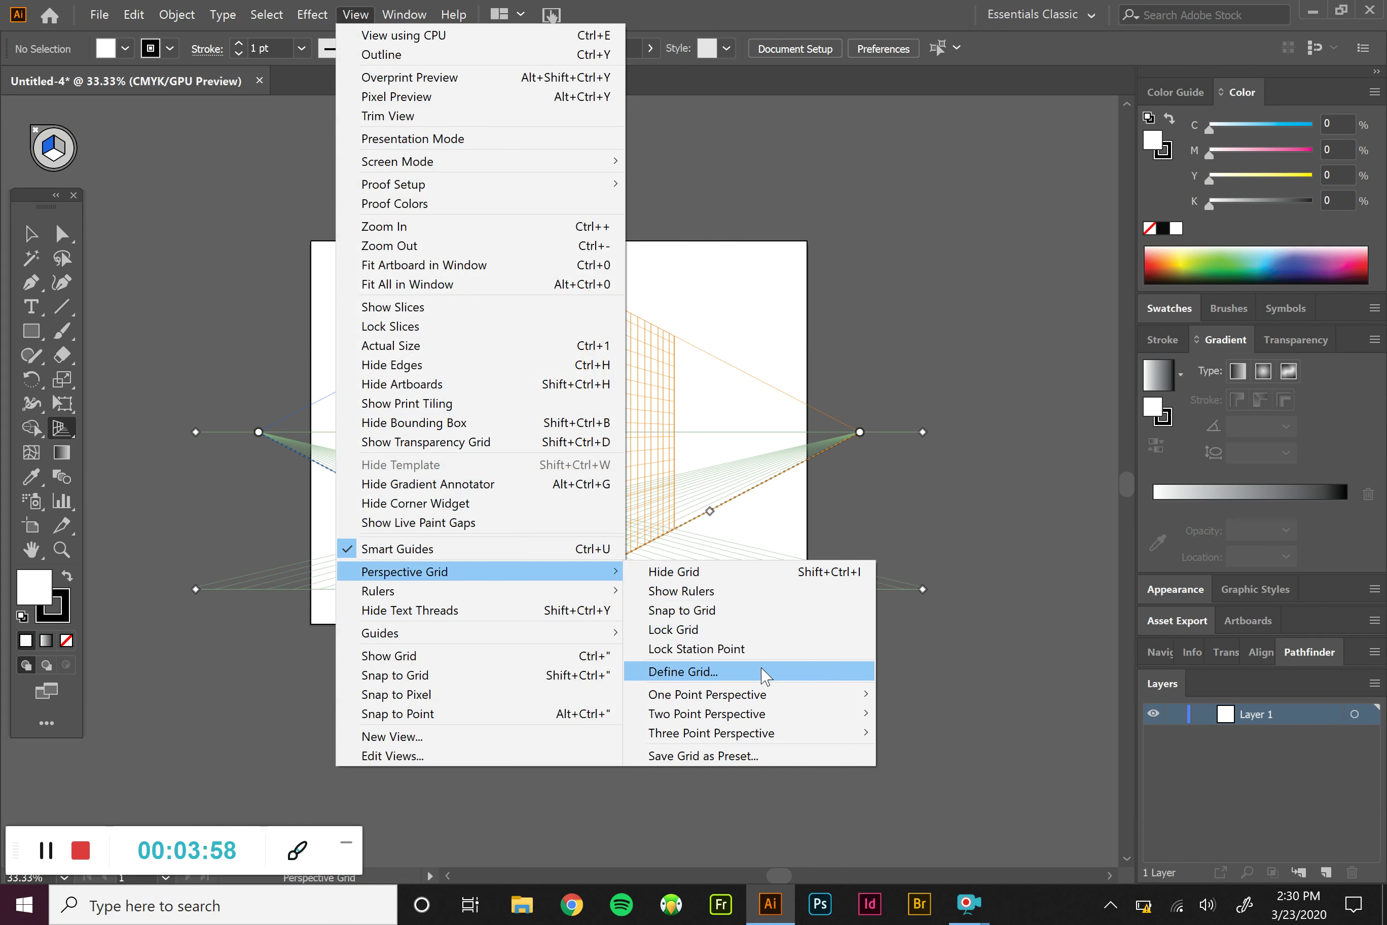
- In Define Grid, set a 40° viewing angle, inches, 0.25 in gridlines and 35% opacity
left_click(683, 671)
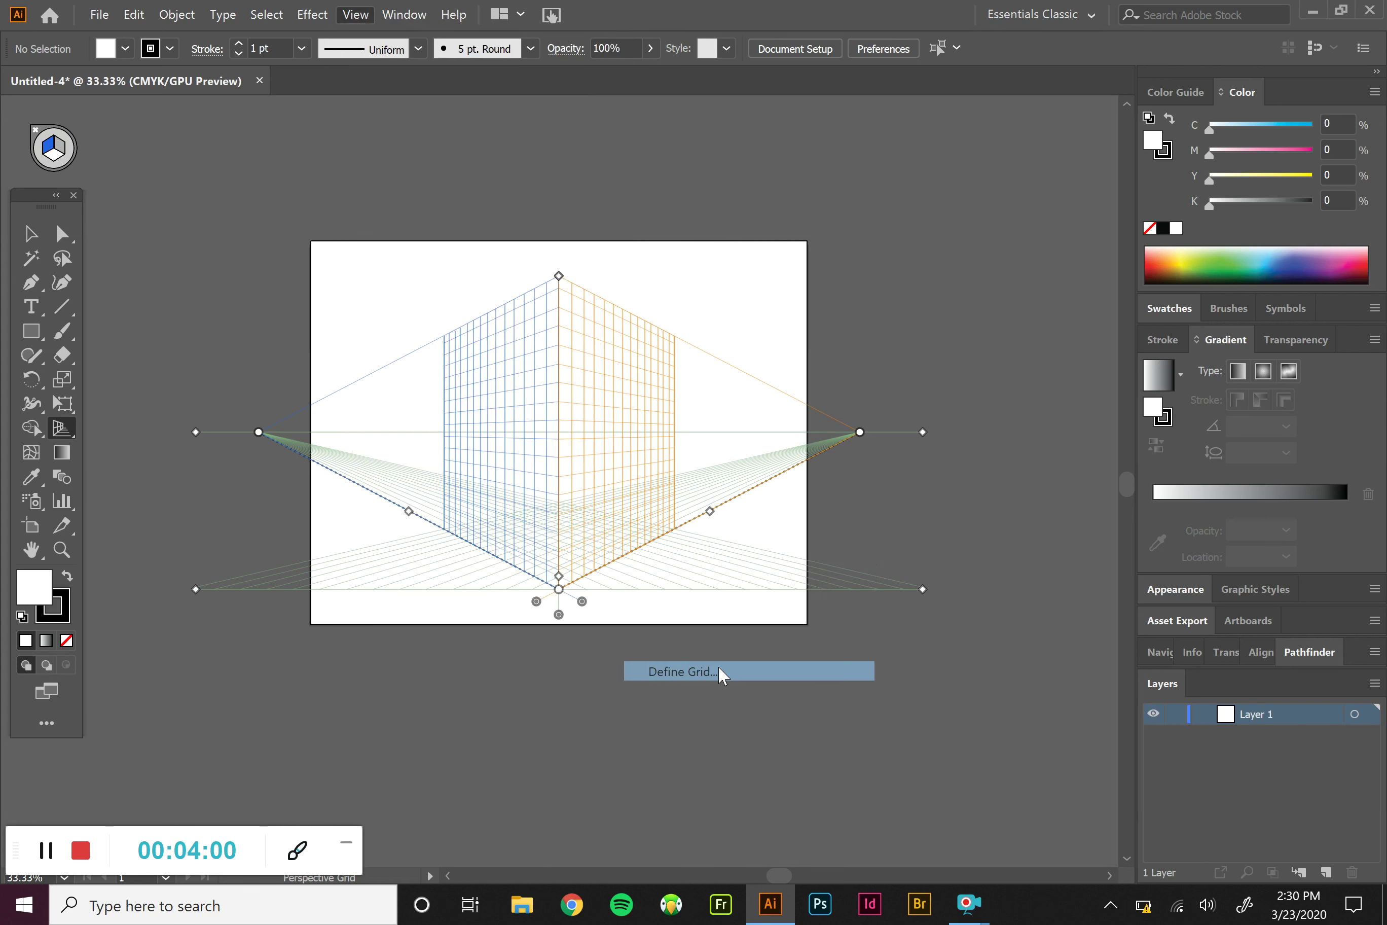
left_click_drag(679, 139, 866, 140)
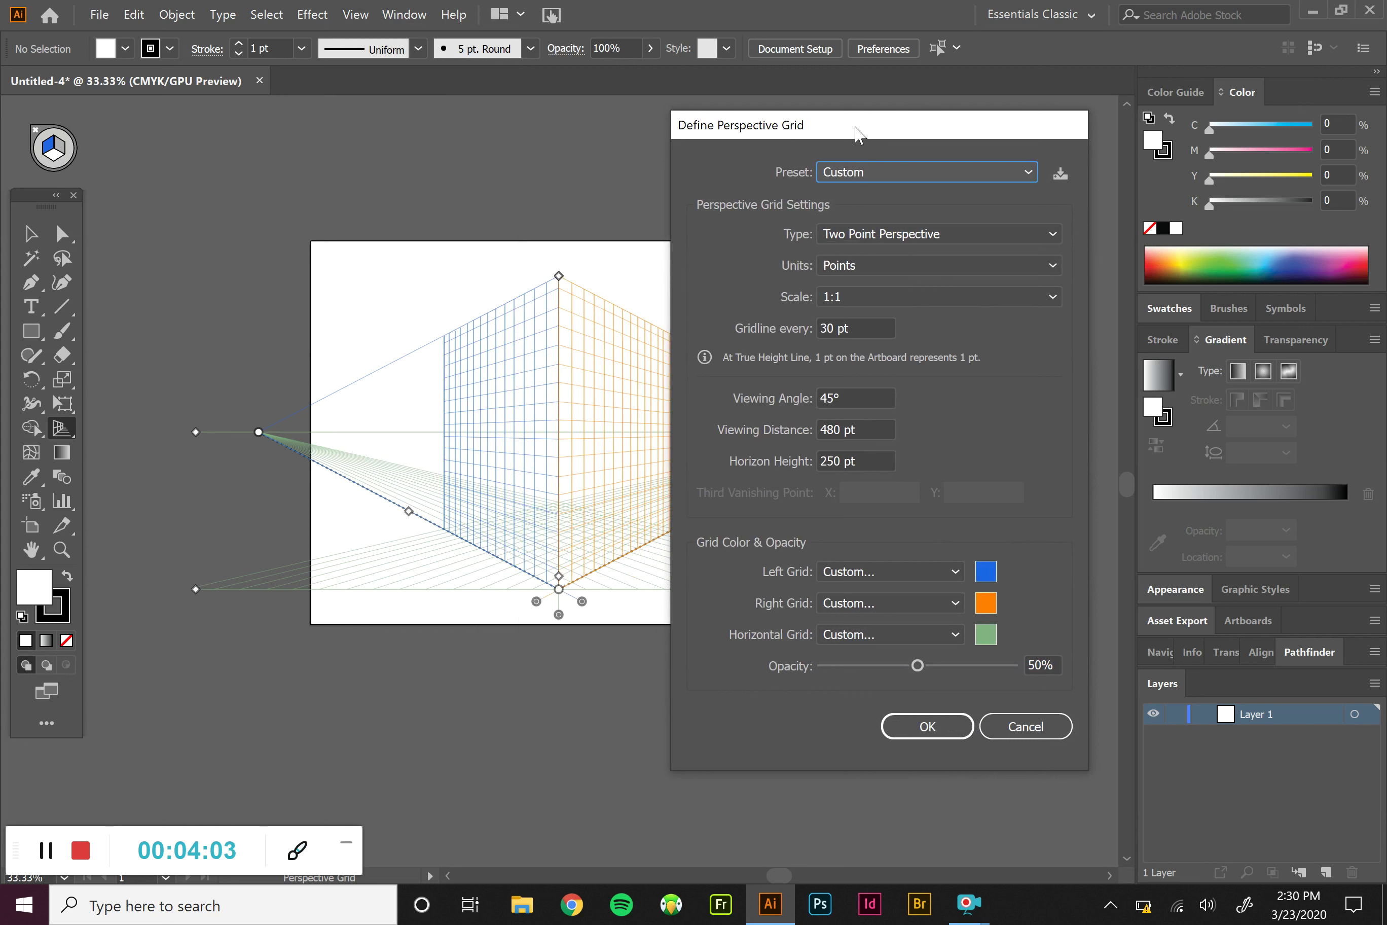
left_click(853, 395)
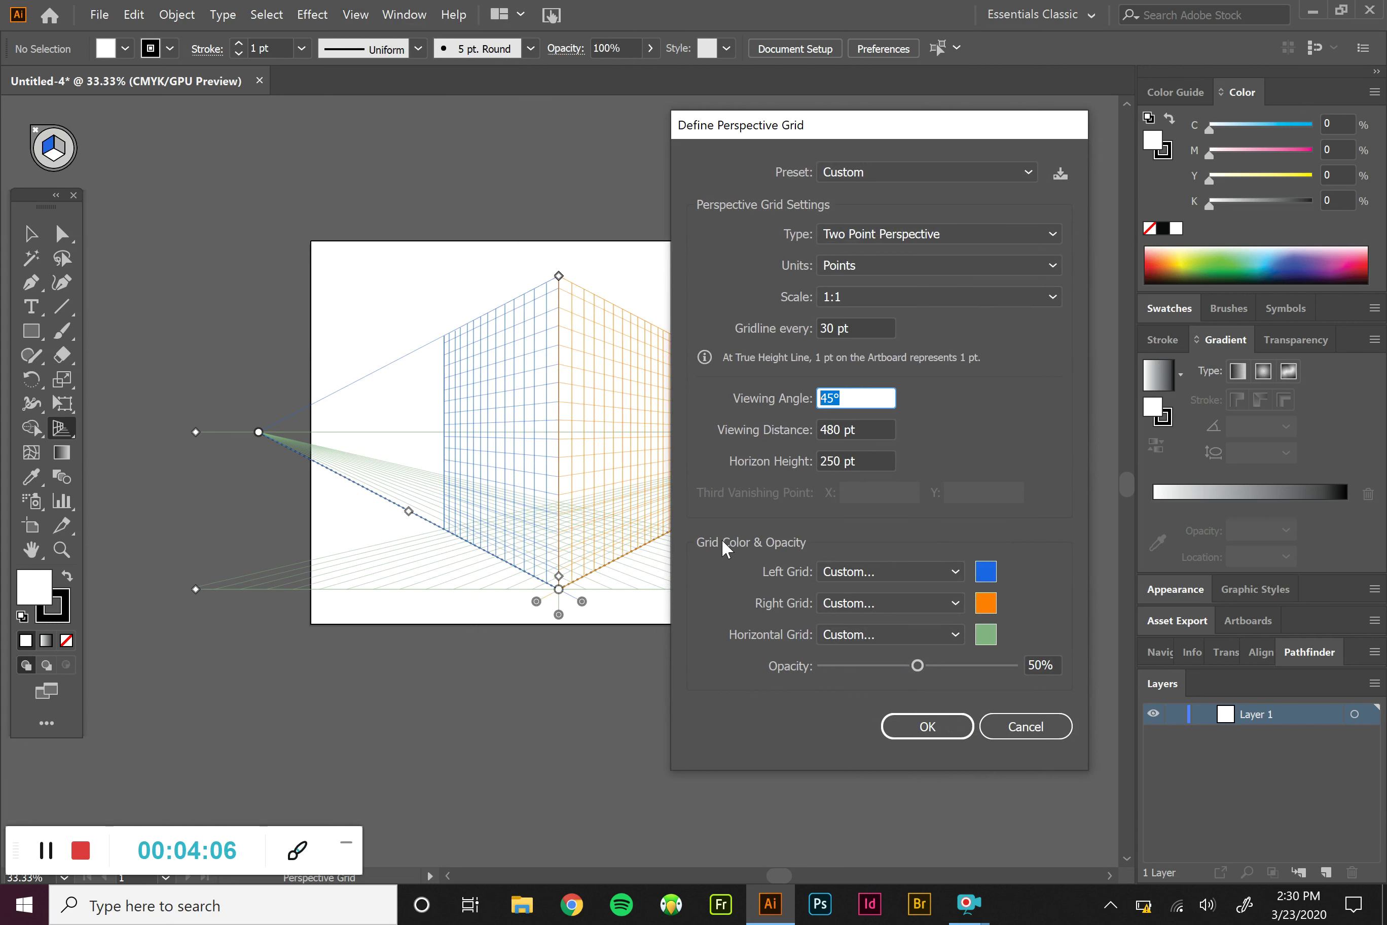
type("40")
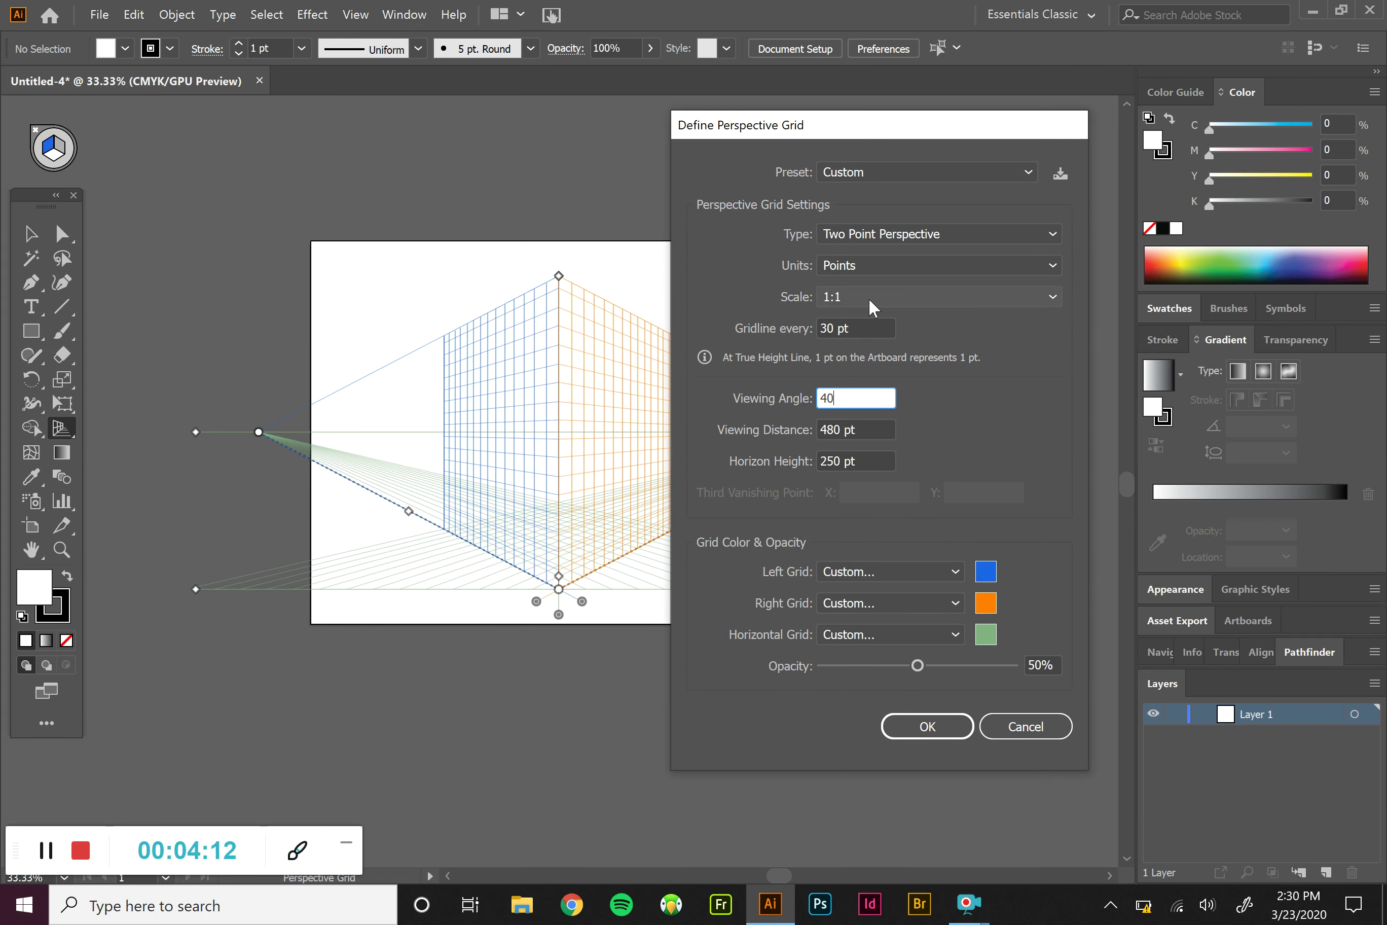
left_click(903, 271)
left_click(903, 271)
left_click(883, 313)
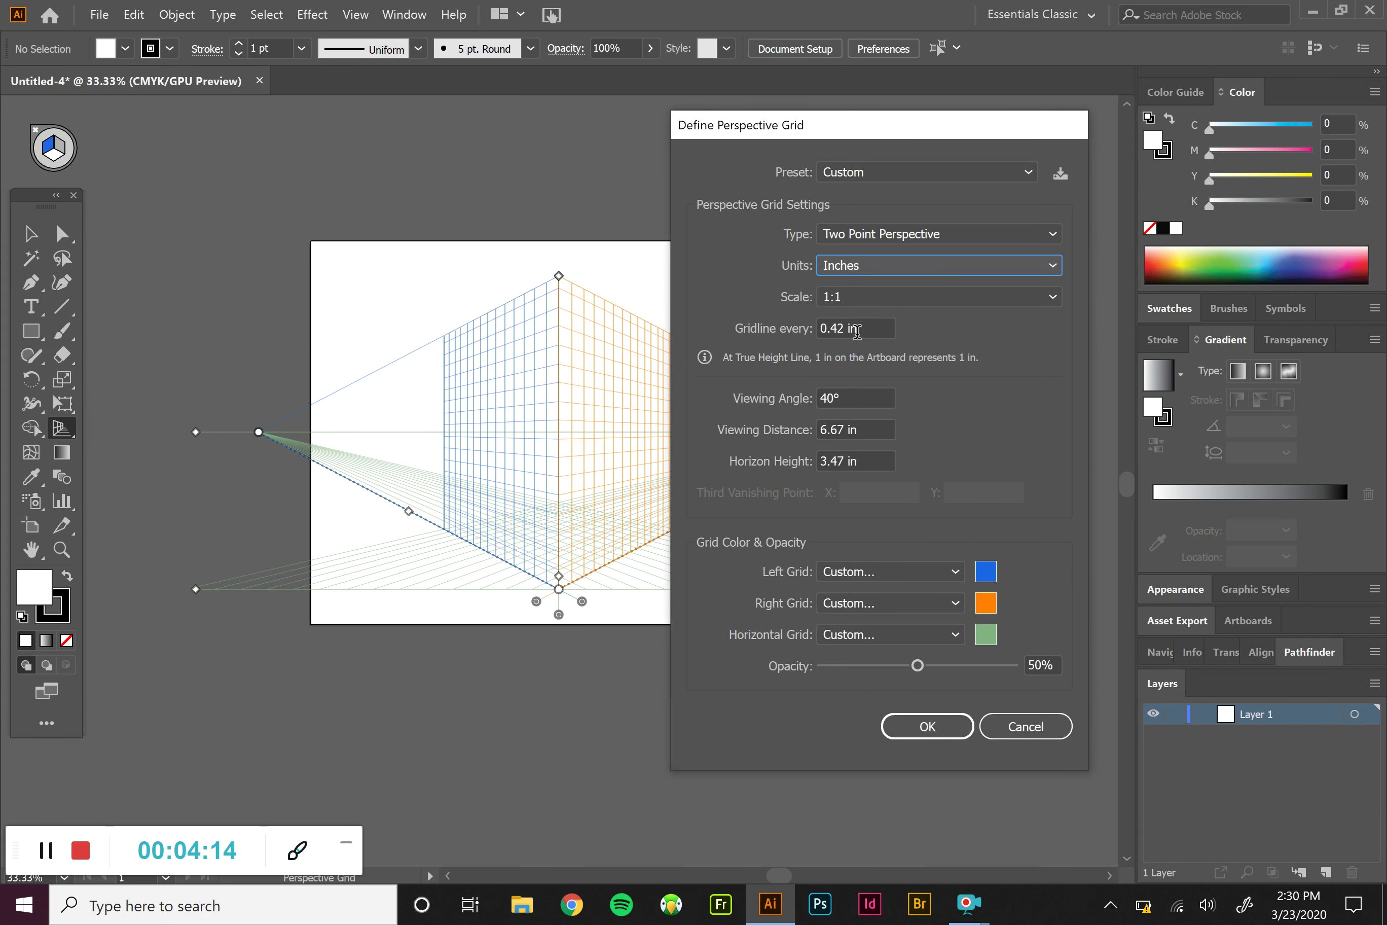
left_click(872, 330)
type(".25")
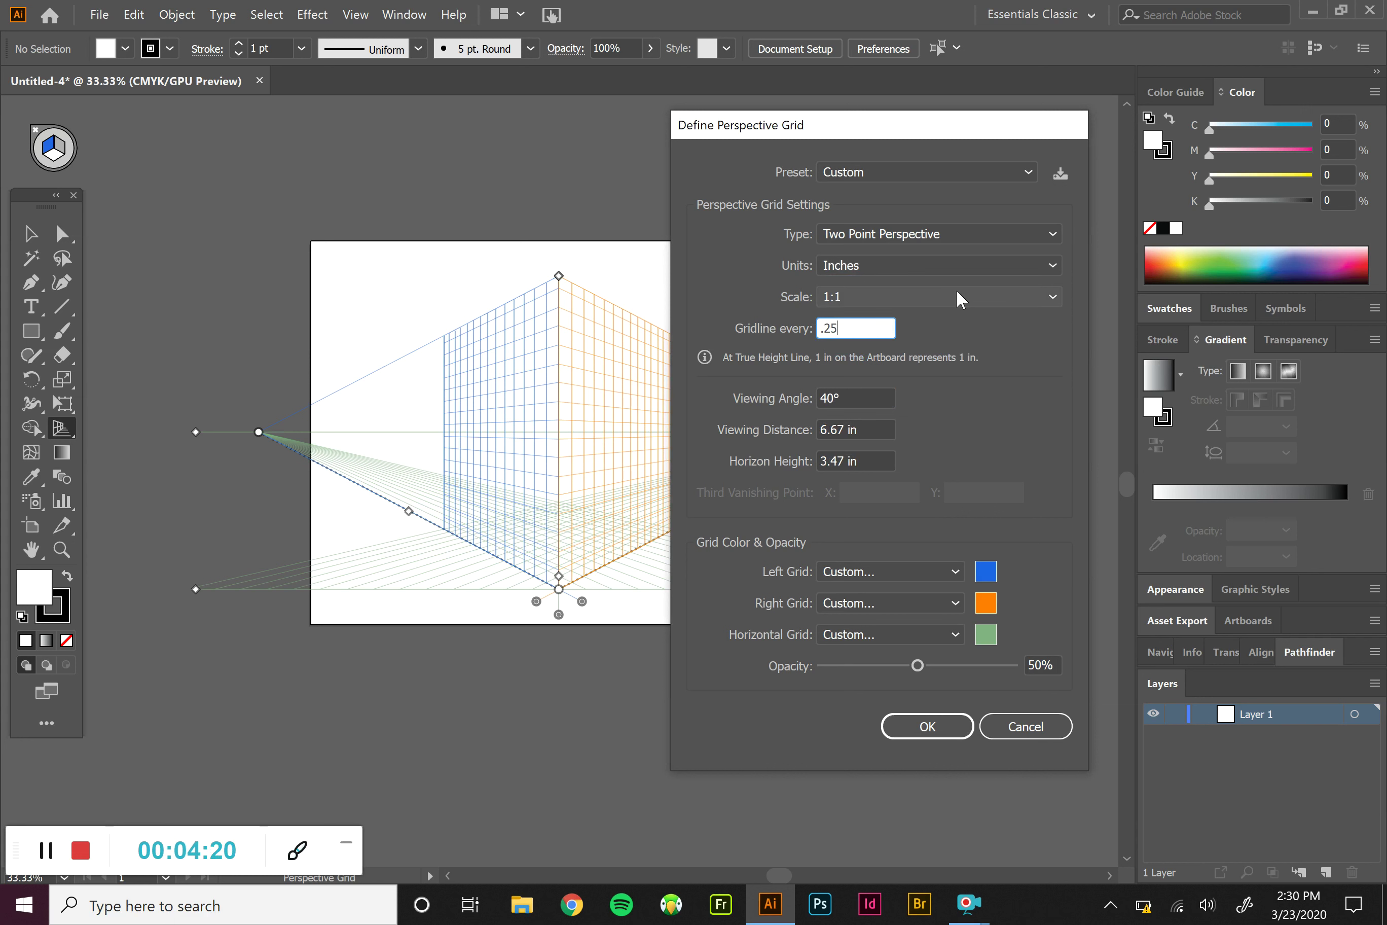
left_click(885, 571)
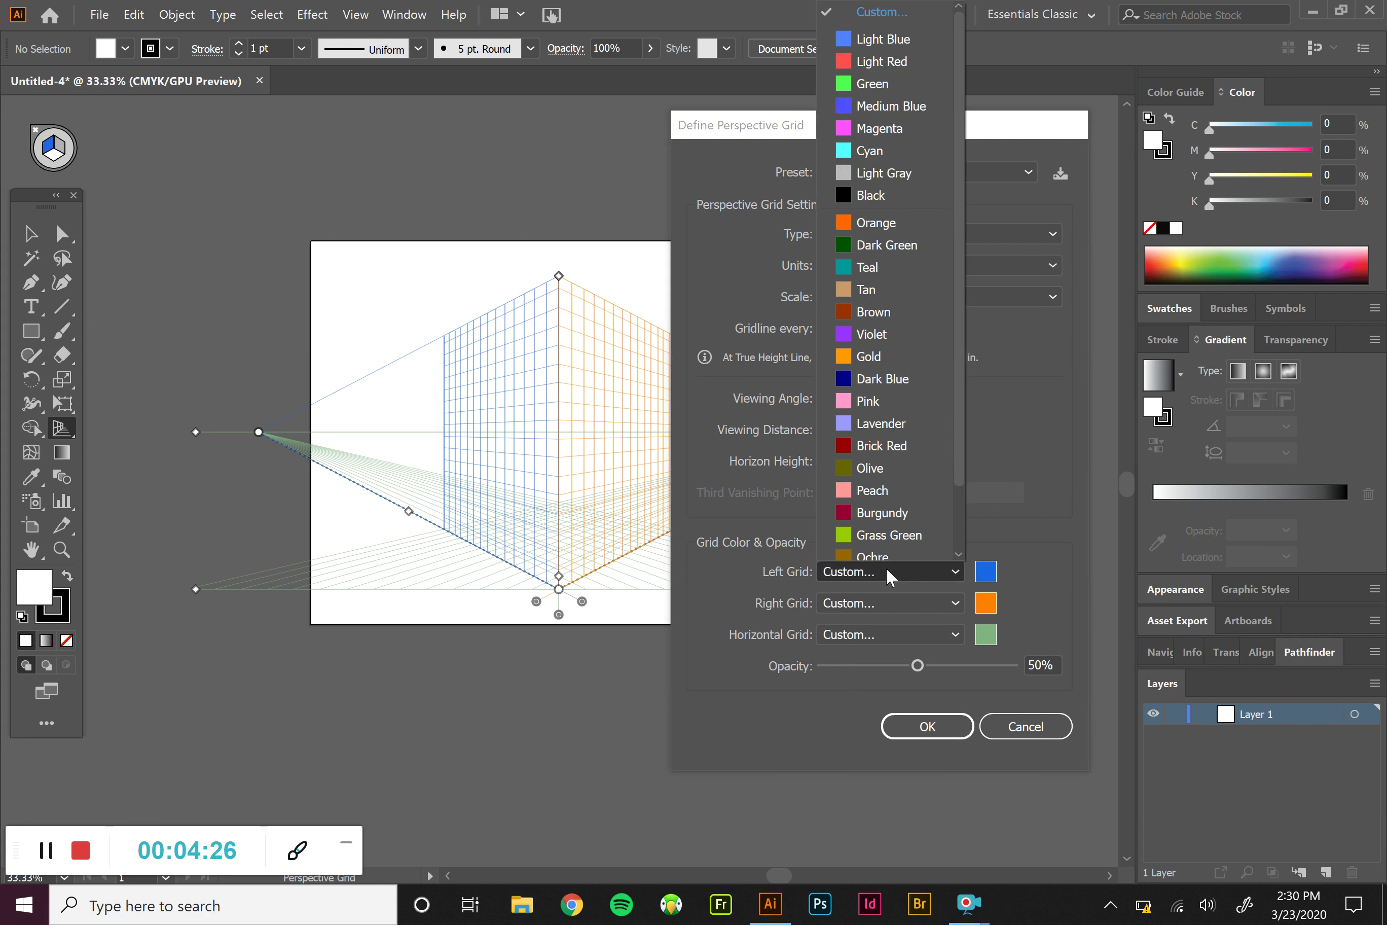
left_click(1056, 564)
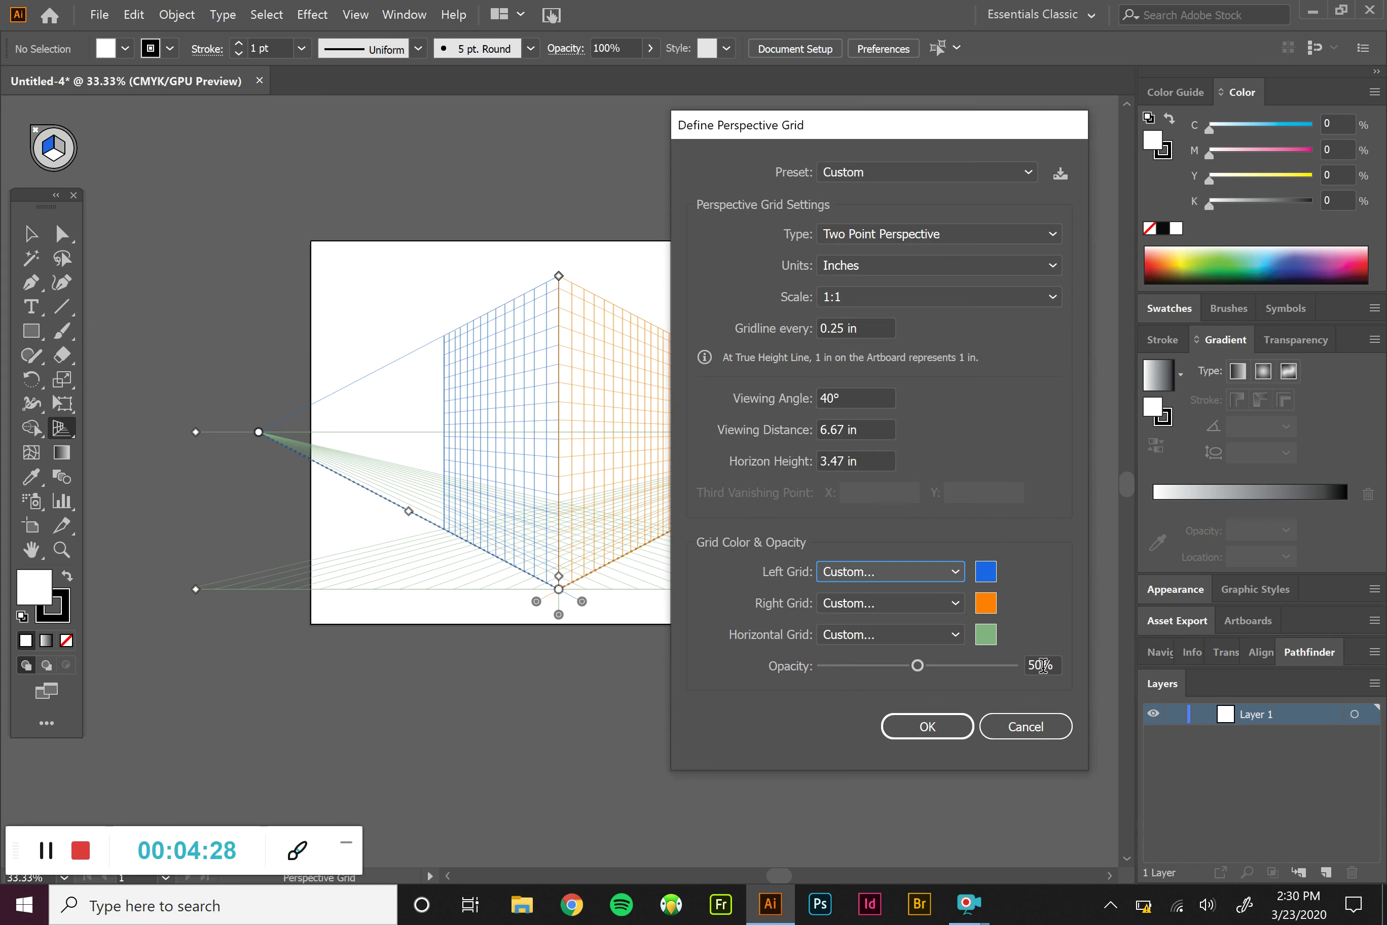
left_click_drag(919, 665, 889, 668)
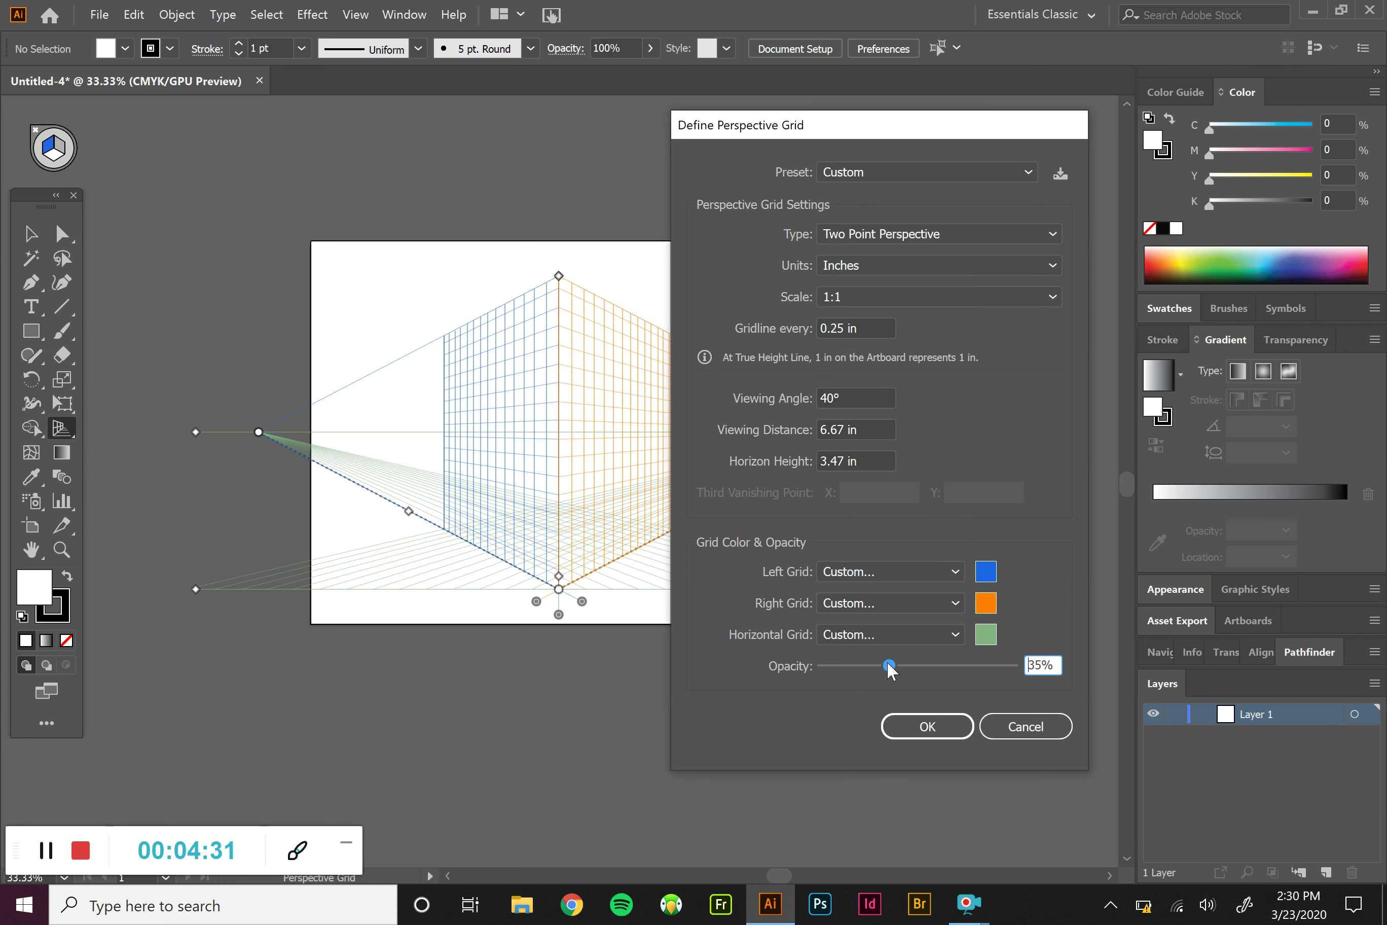
left_click(950, 732)
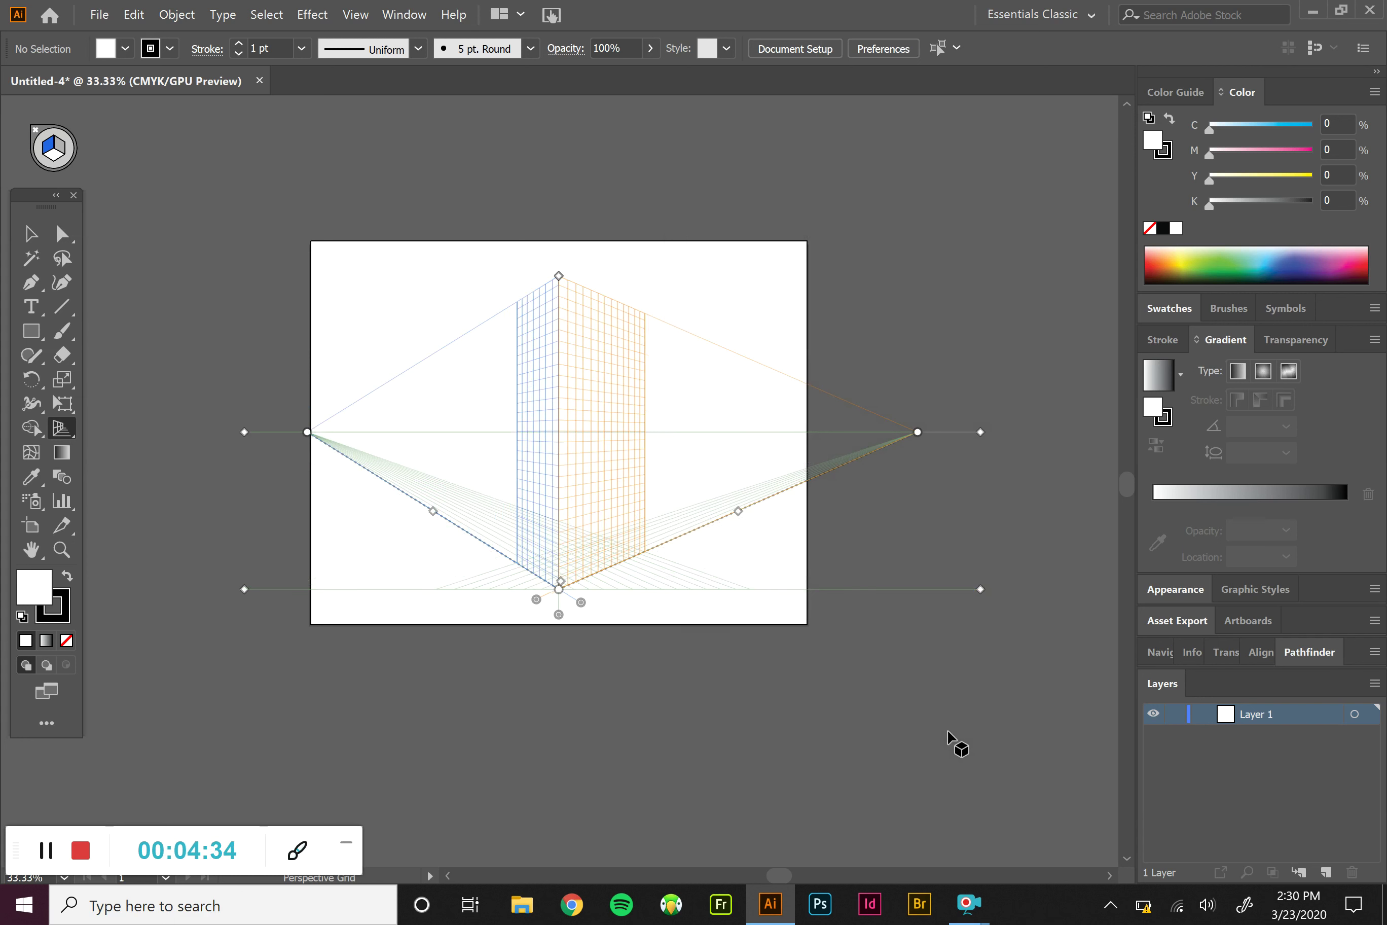